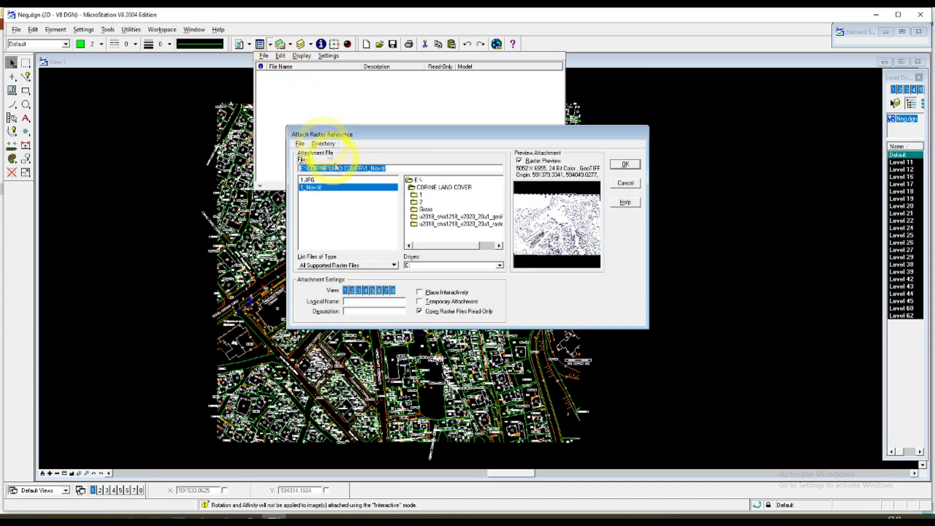
Select 1.JPG and confirm the attachment with Place Interactively enabled
left_click(318, 180)
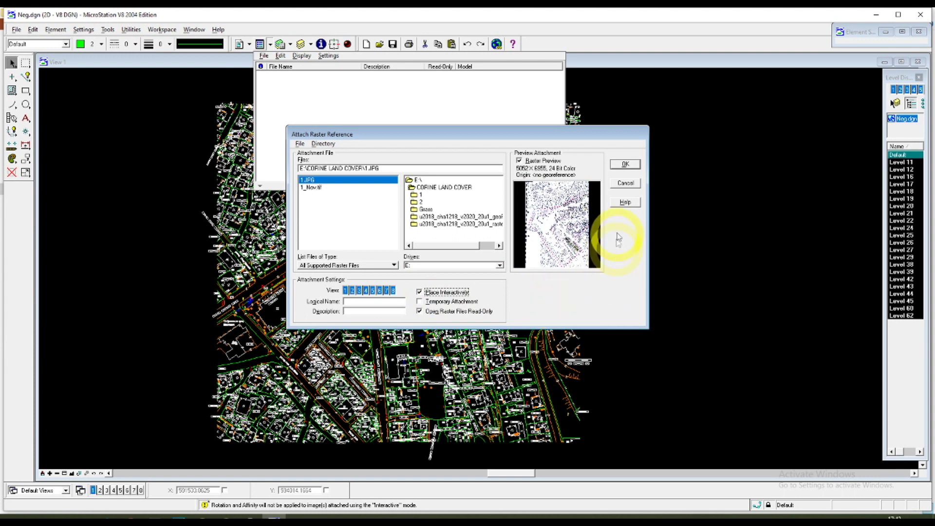
left_click(626, 165)
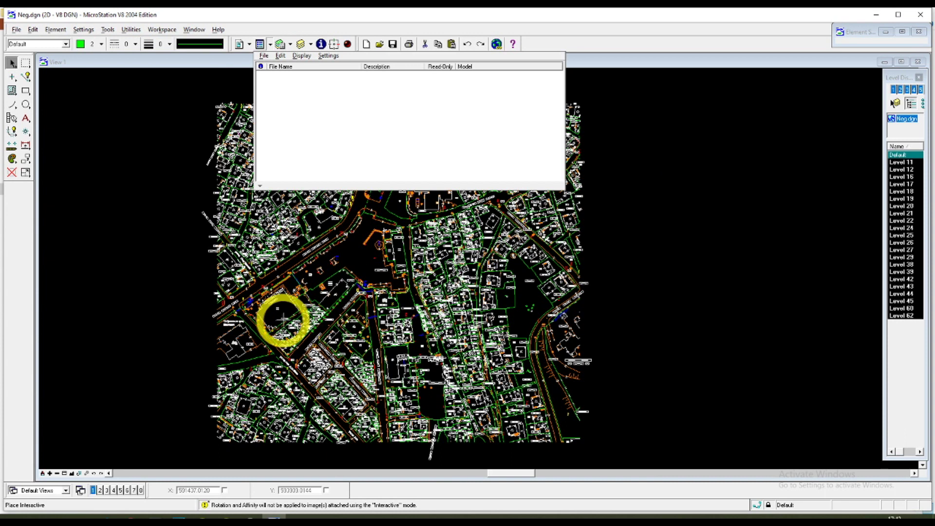
scroll(285, 319, "down", 2)
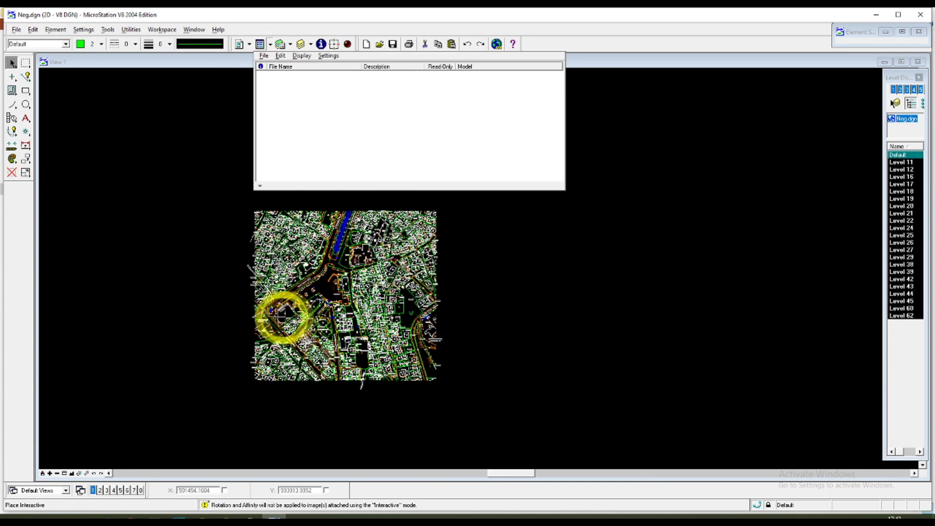
scroll(125, 334, "up", 2)
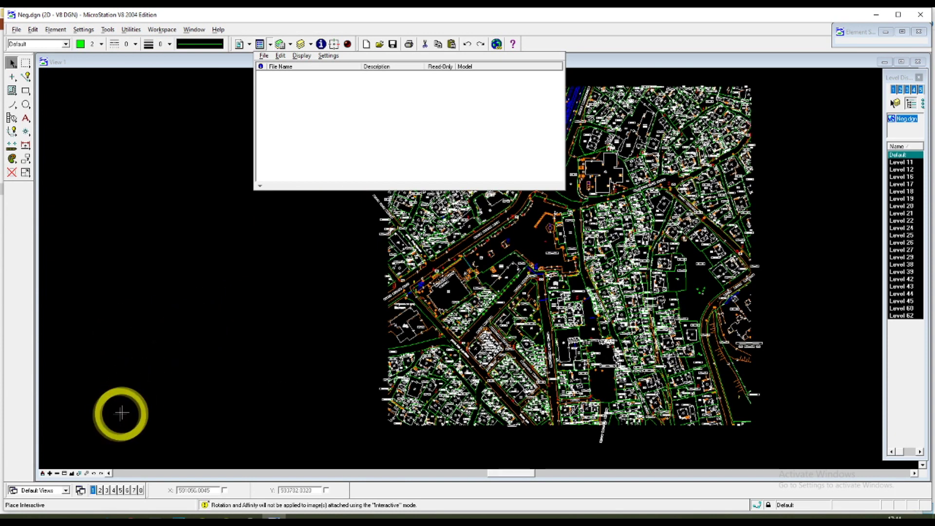
Place the 1.JPG scan by two opposite corners beside the vector city map
left_click(127, 409)
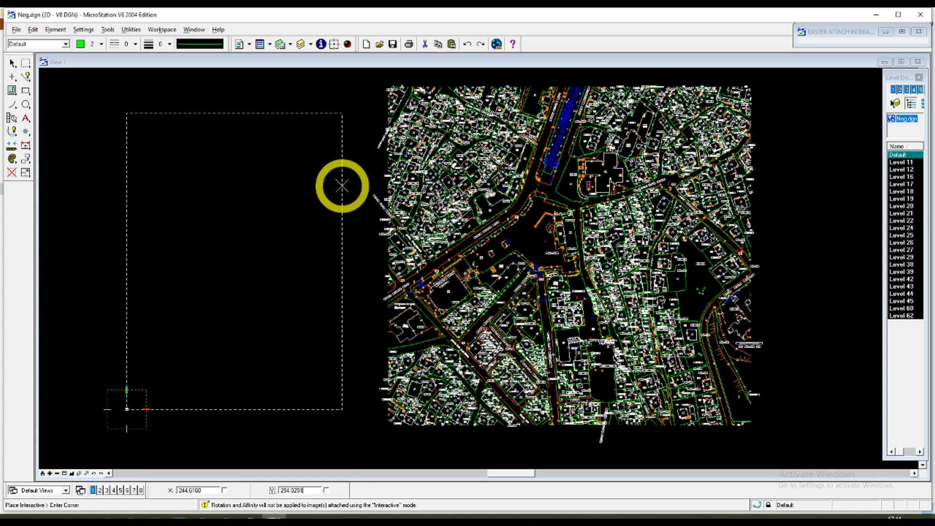
left_click(310, 205)
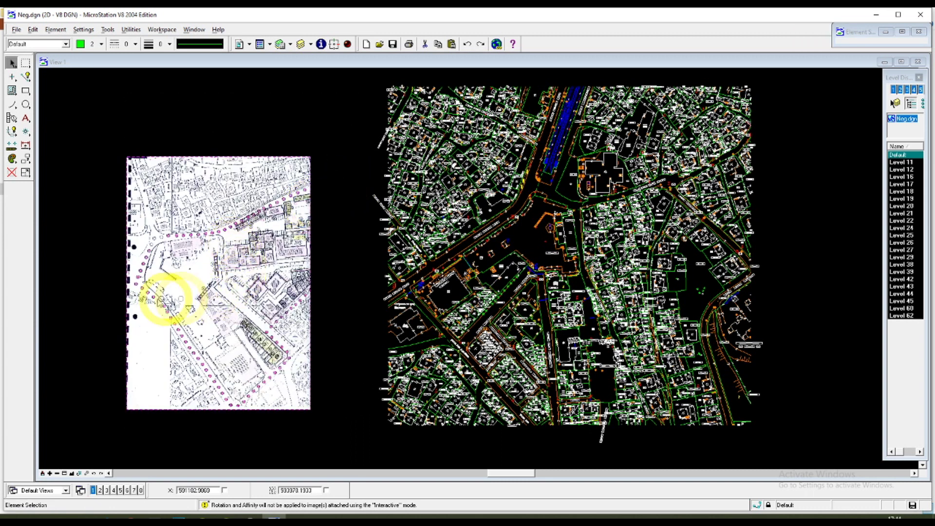
scroll(149, 299, "up", 3)
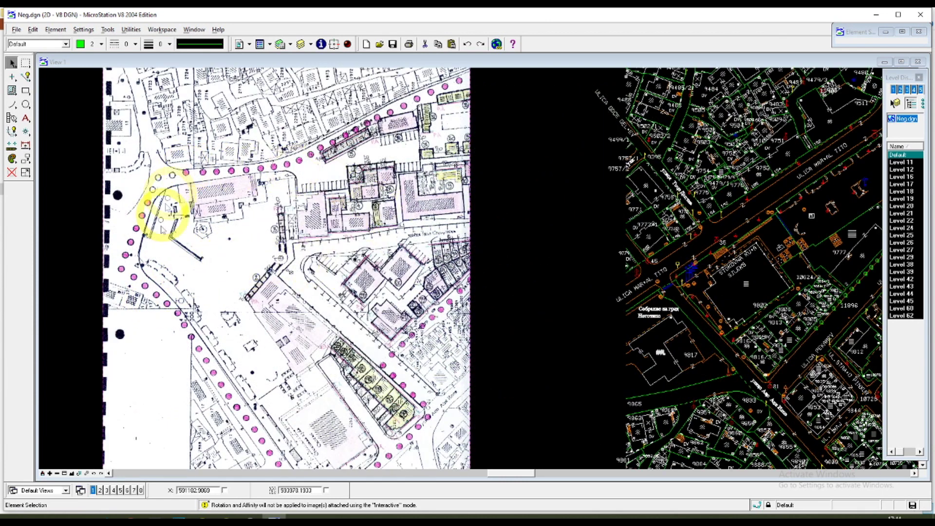
scroll(374, 260, "down", 3)
scroll(693, 173, "up", 3)
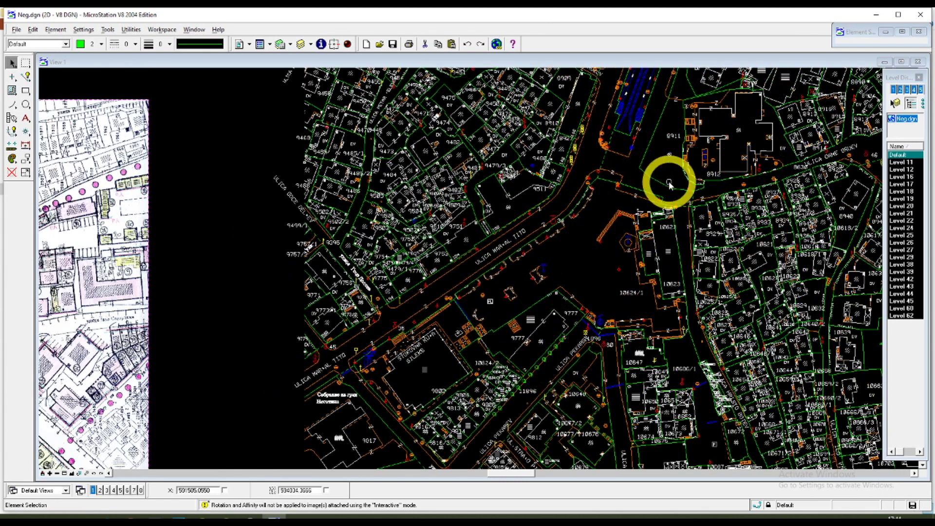
scroll(618, 211, "down", 3)
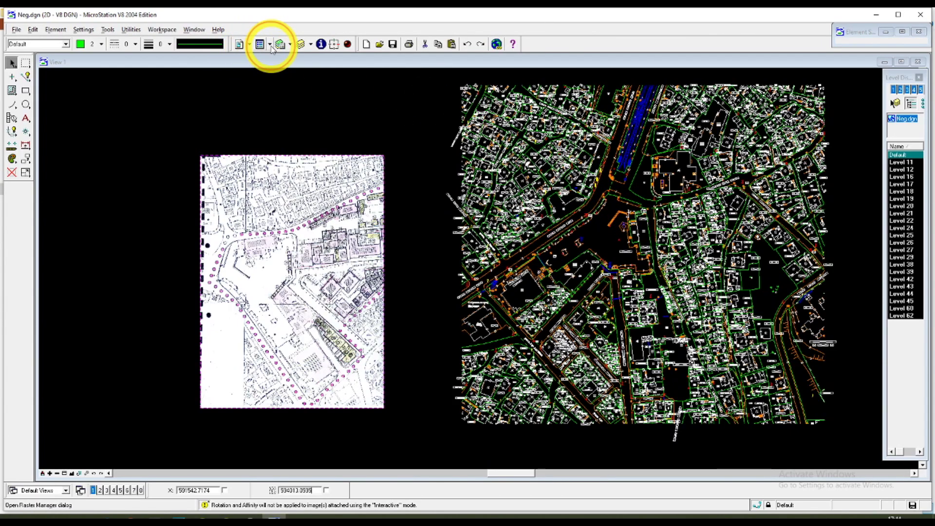
Start Raster Manager's Edit > Warp with the Similitude (Move, Scale, Rotate) method
left_click(271, 45)
left_click(280, 56)
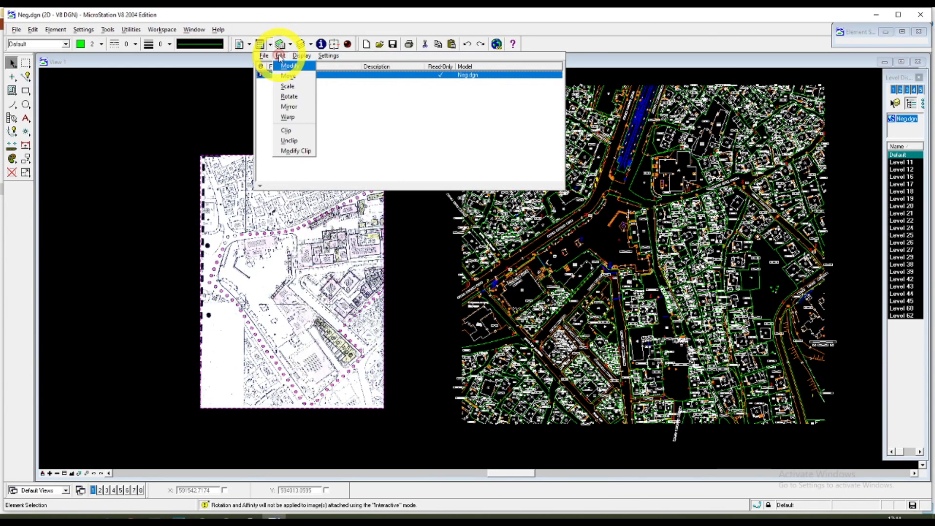
left_click(296, 116)
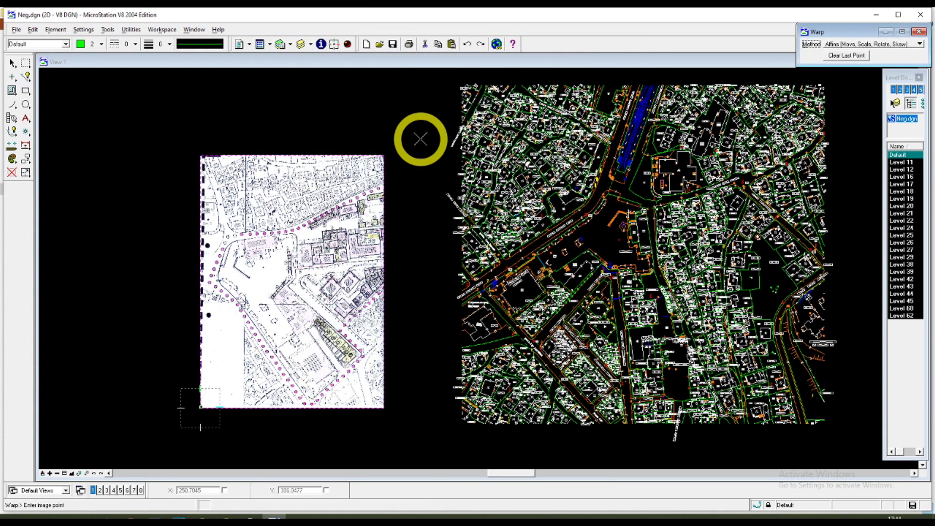
left_click(905, 46)
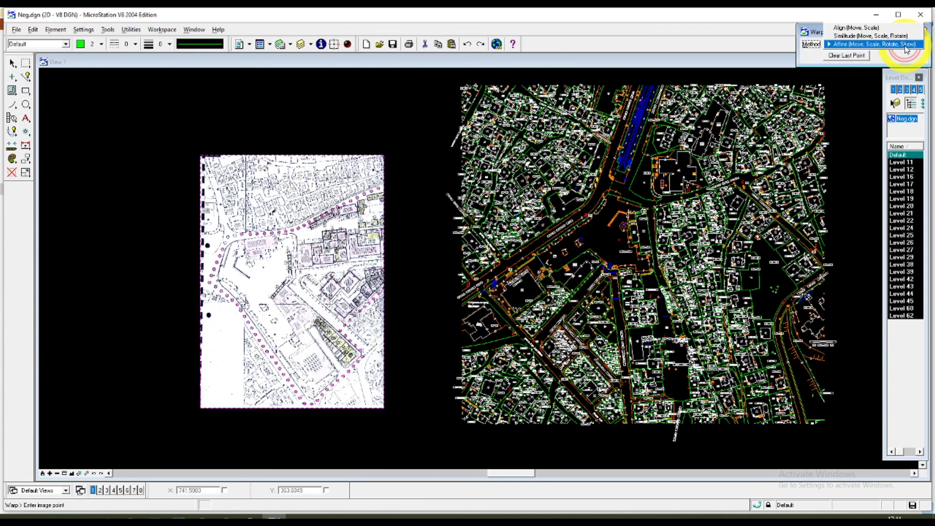
left_click(897, 36)
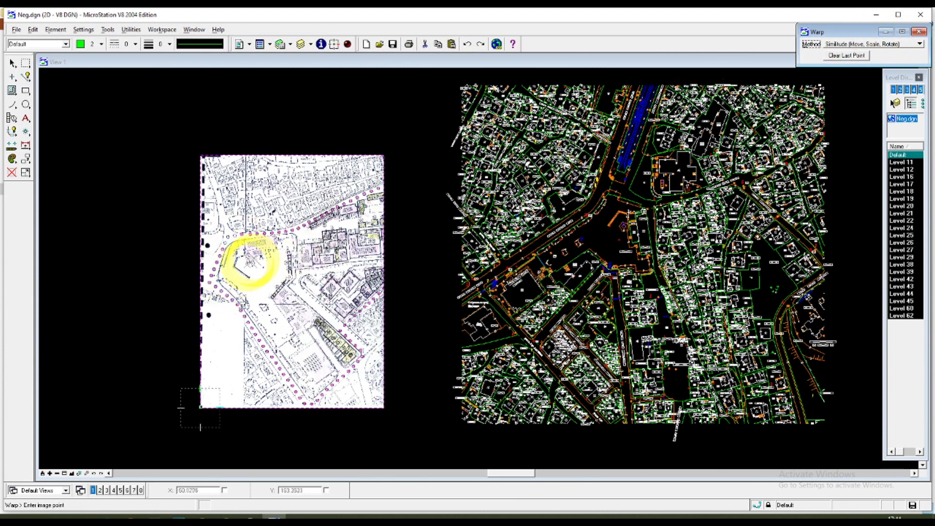
Pair a wall corner on the scan with its snapped corner on the vector map
scroll(239, 244, "up", 5)
scroll(234, 271, "up", 3)
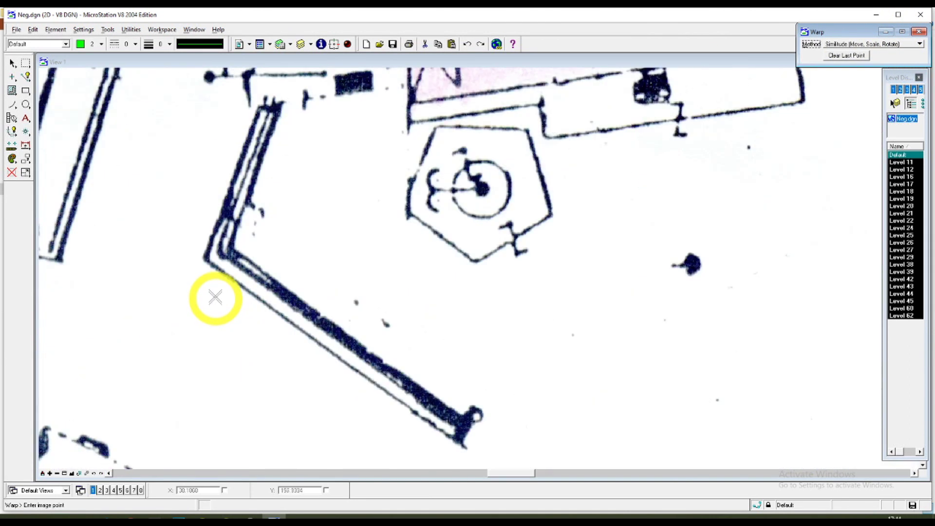
left_click(204, 258)
scroll(209, 265, "down", 8)
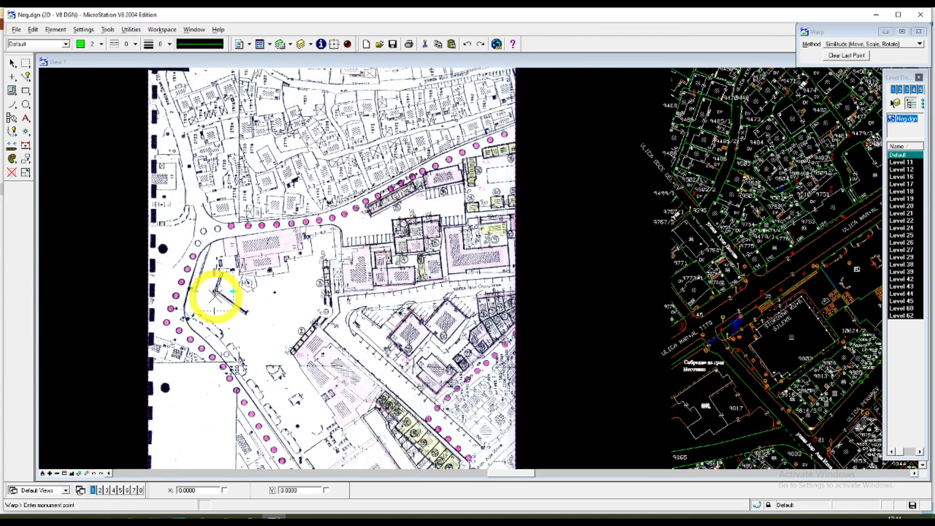
scroll(580, 238, "up", 6)
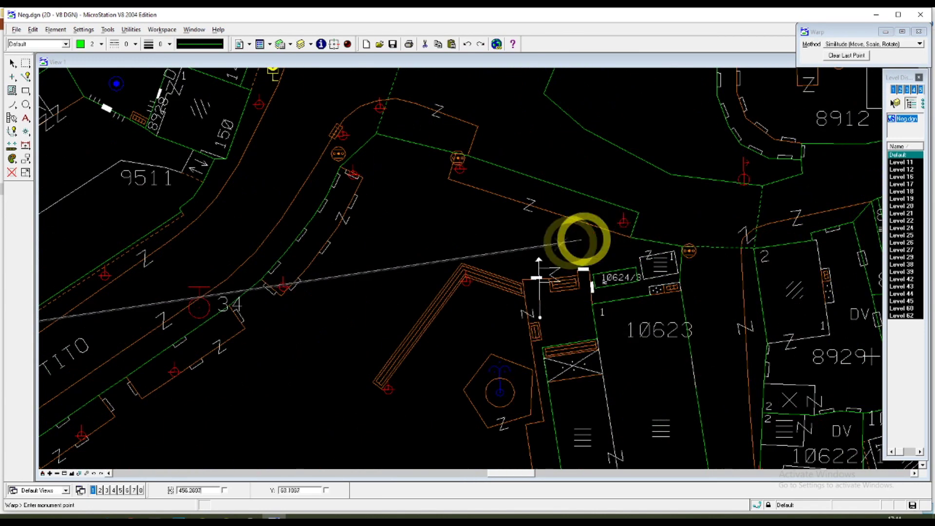
scroll(451, 272, "up", 4)
left_click(559, 200)
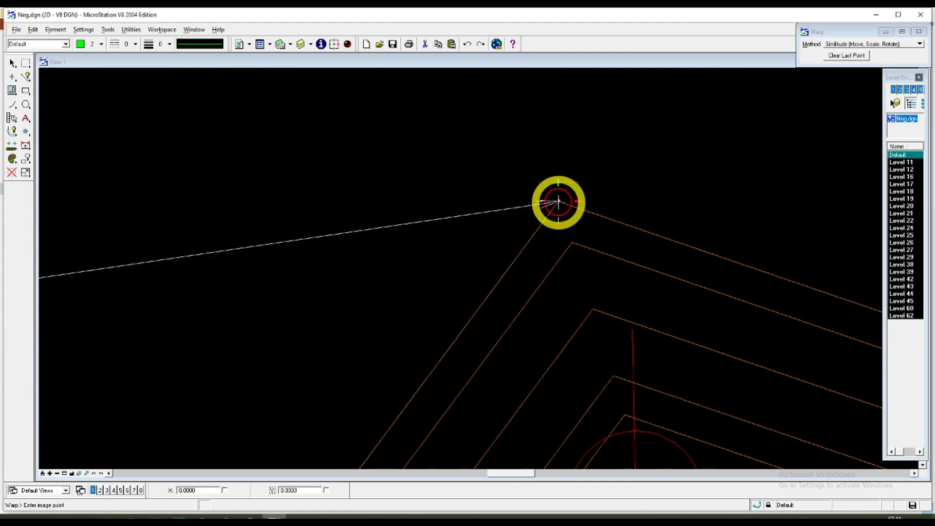
left_click(559, 201)
scroll(560, 211, "down", 6)
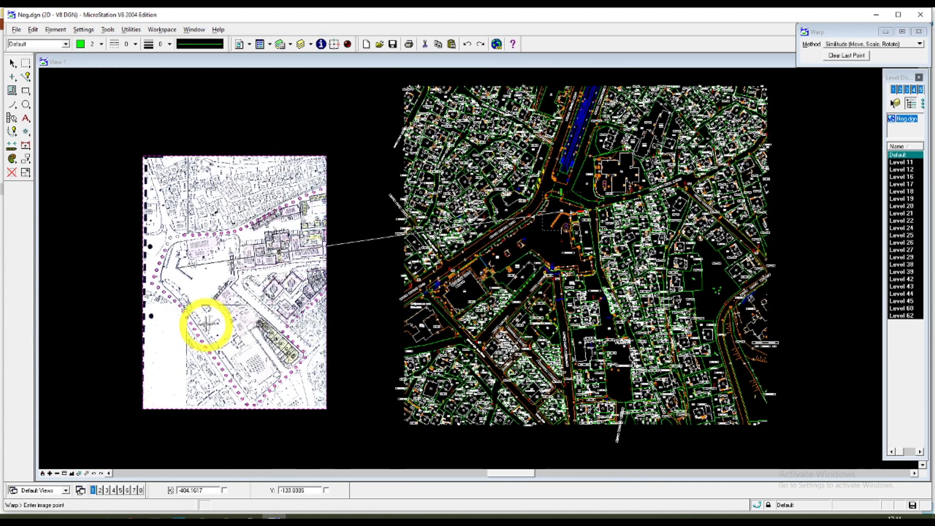
Link another building corner on the scan to its matching vector vertex as the second control pair
scroll(210, 322, "up", 6)
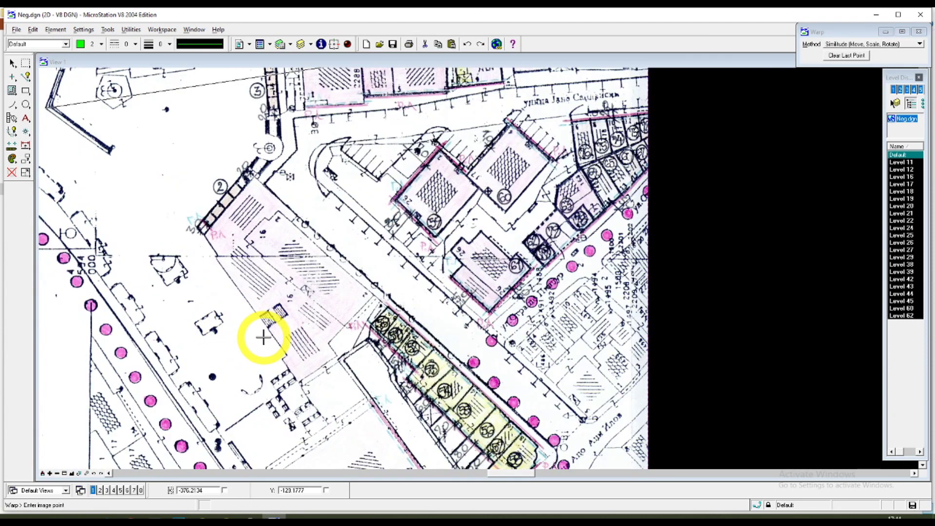
scroll(263, 336, "down", 2)
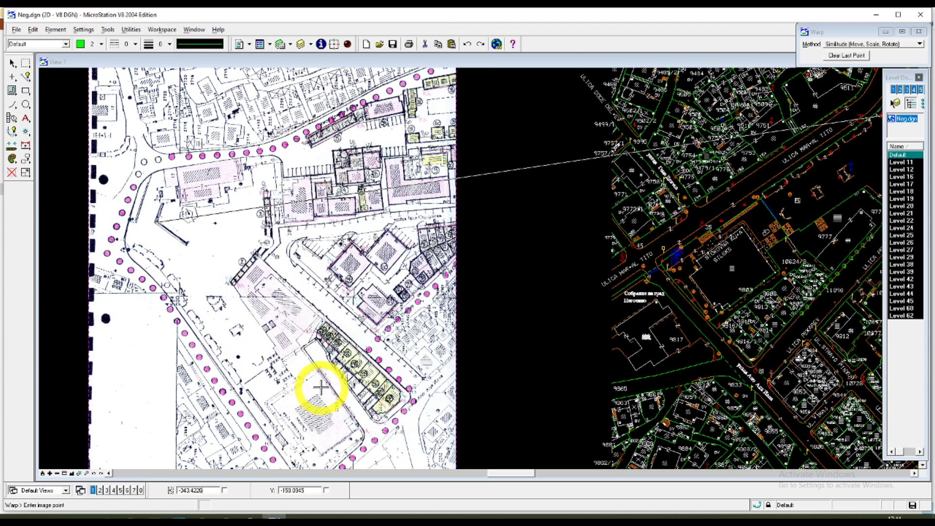
scroll(316, 385, "down", 1)
scroll(321, 380, "up", 1)
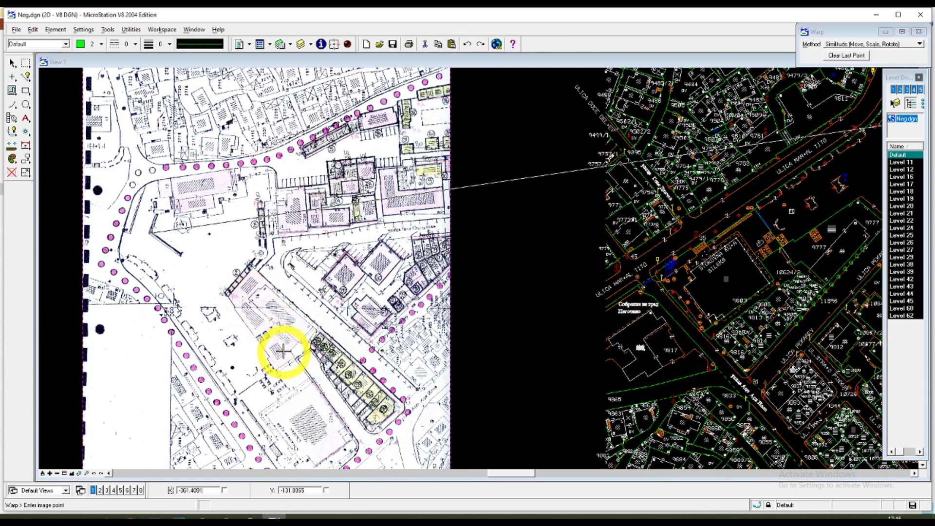
scroll(267, 331, "up", 3)
scroll(179, 180, "up", 3)
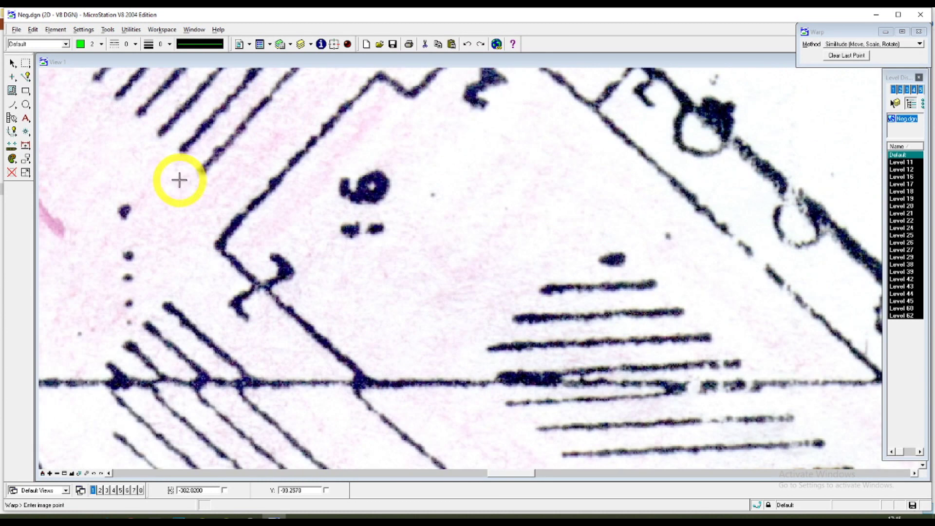
left_click(219, 244)
scroll(239, 270, "down", 8)
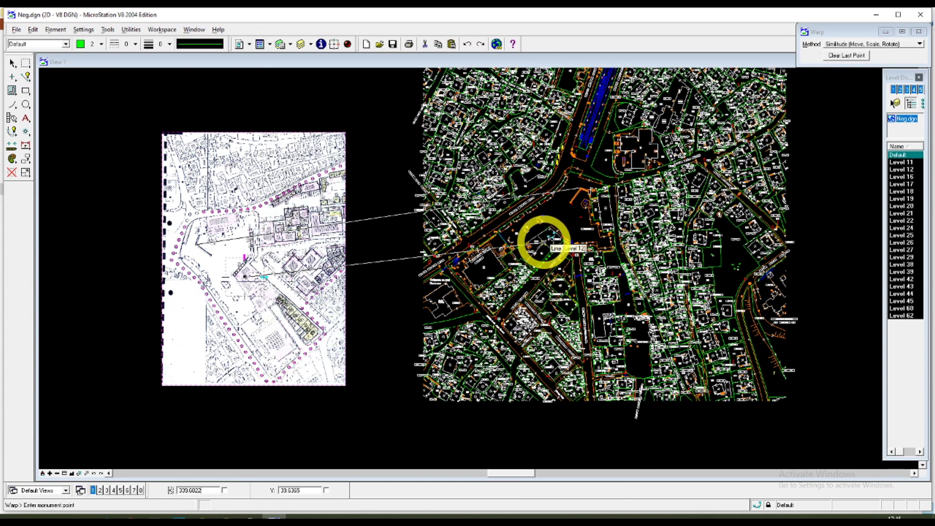
scroll(544, 242, "up", 3)
scroll(568, 219, "up", 4)
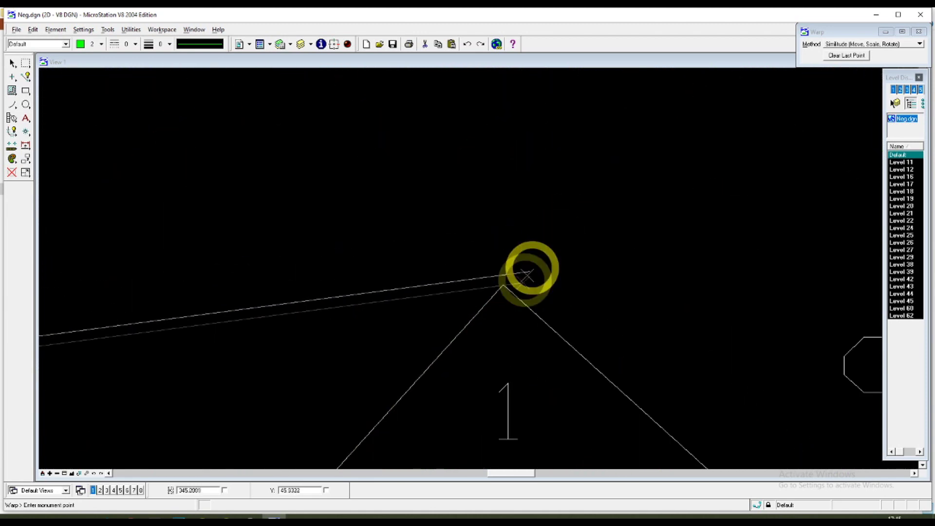
left_click(503, 284)
scroll(535, 294, "down", 6)
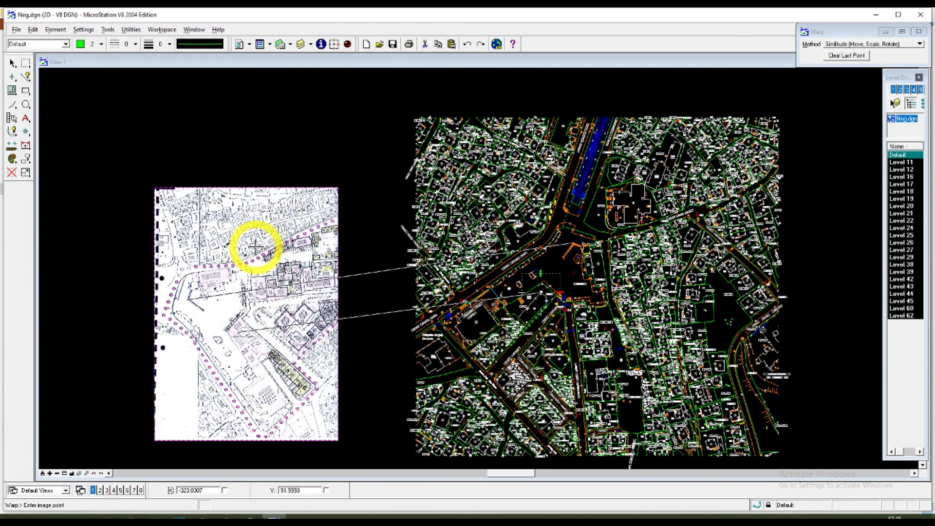
End point entry with a reset and accept the Similitude warp onto the vector map
scroll(255, 248, "up", 3)
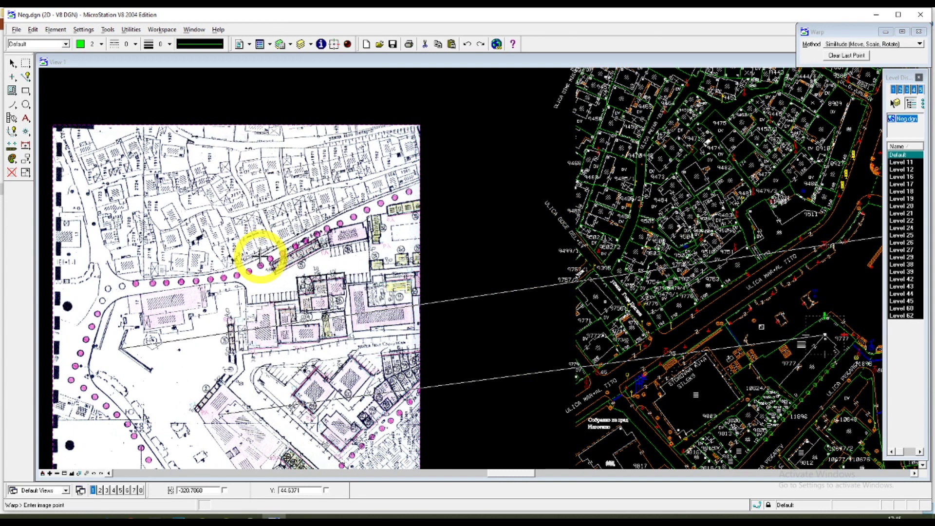
scroll(259, 256, "down", 3)
scroll(259, 267, "up", 3)
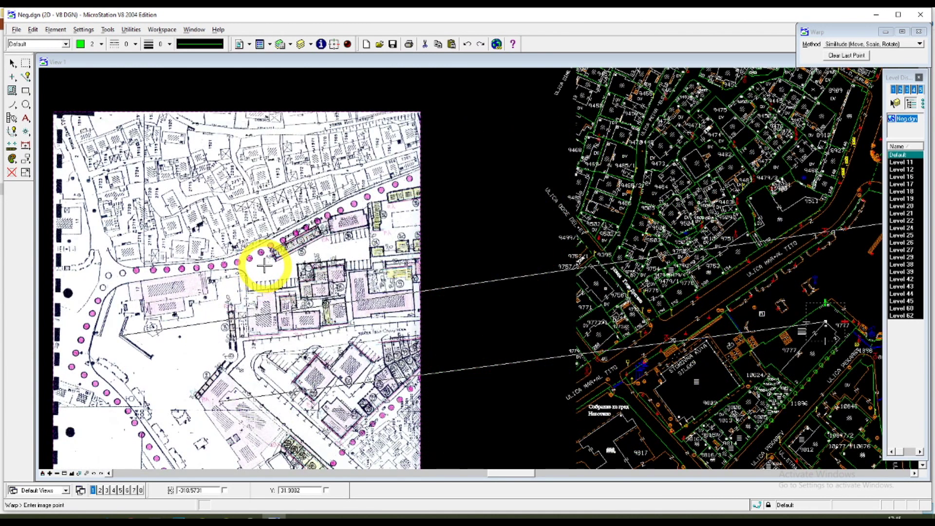
scroll(264, 265, "down", 3)
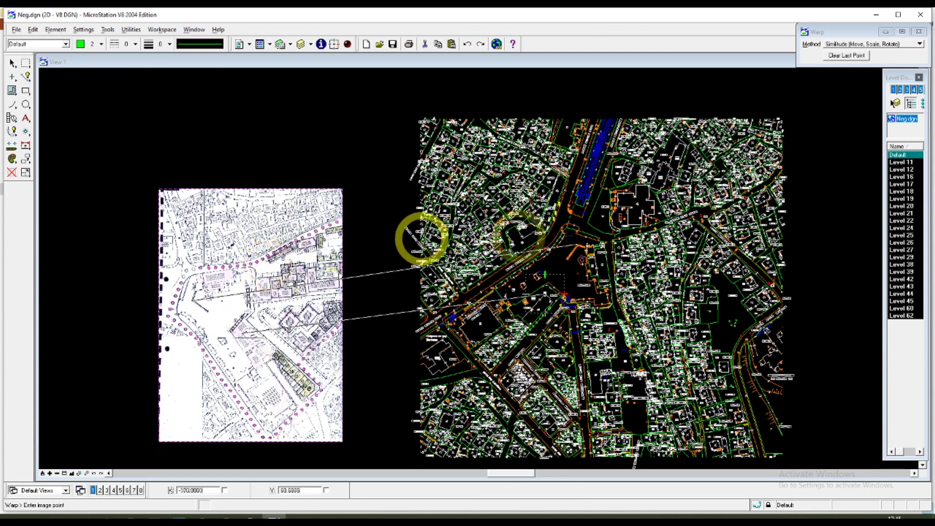
scroll(613, 255, "up", 5)
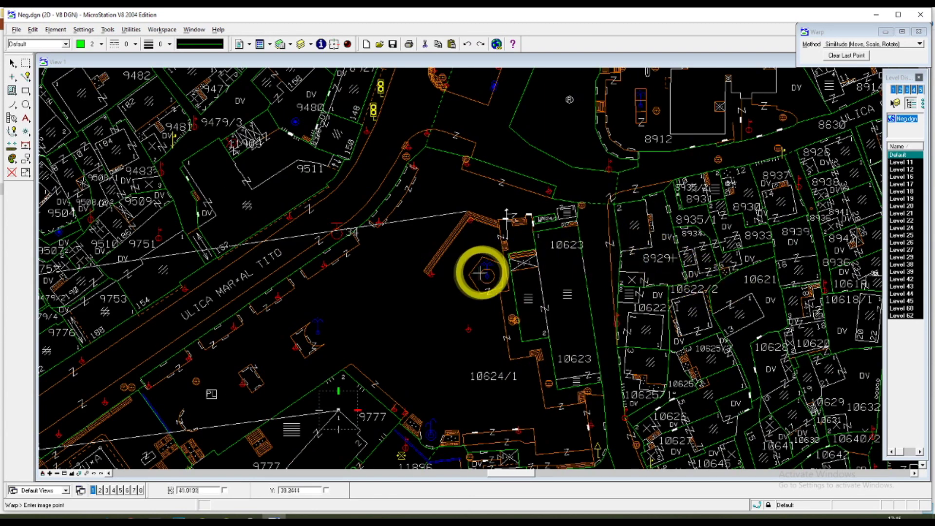
scroll(480, 268, "down", 4)
scroll(100, 330, "up", 5)
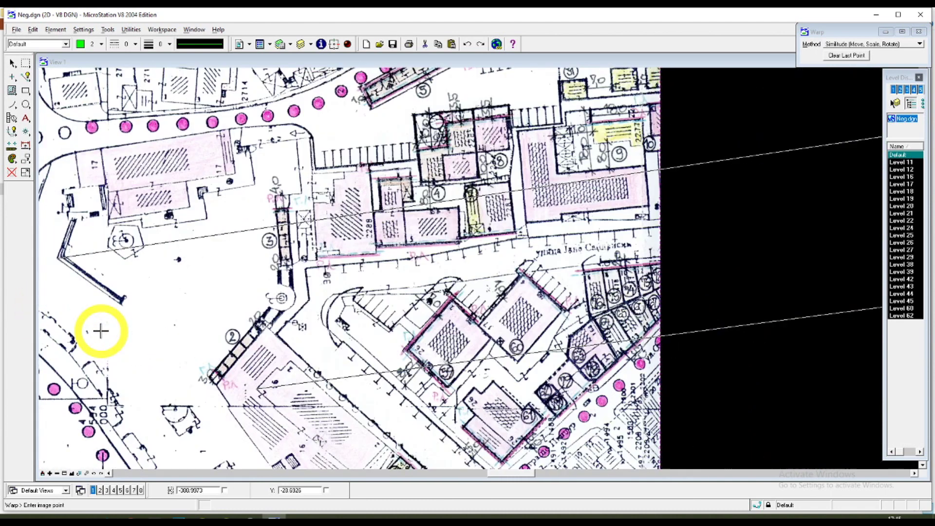
scroll(119, 239, "up", 3)
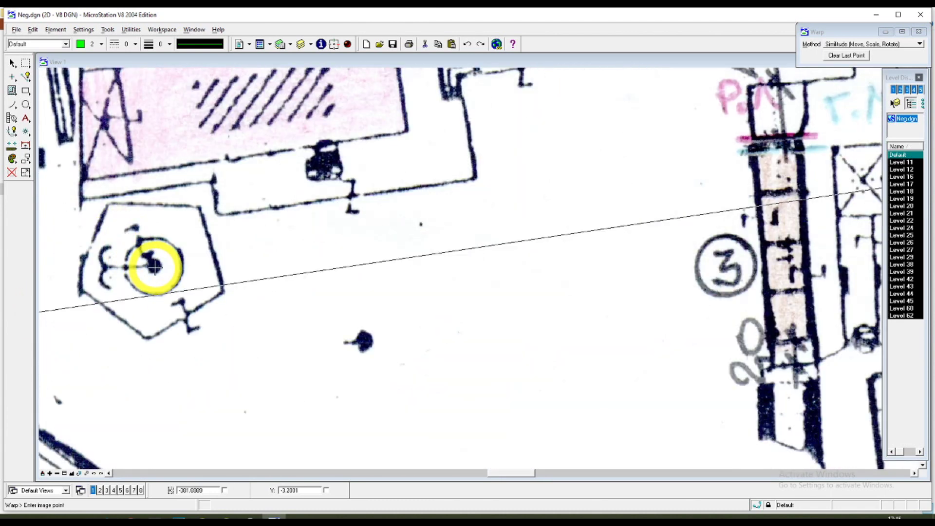
scroll(223, 334, "down", 6)
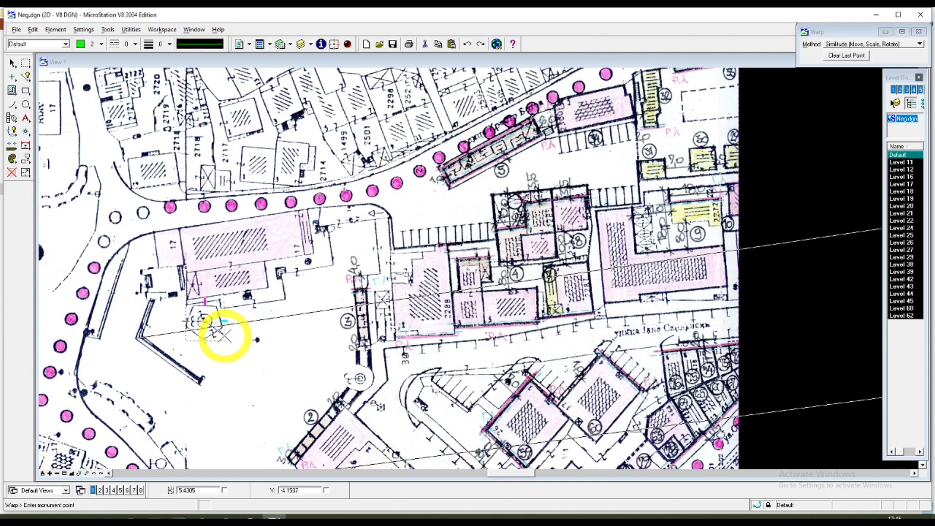
scroll(603, 297, "up", 4)
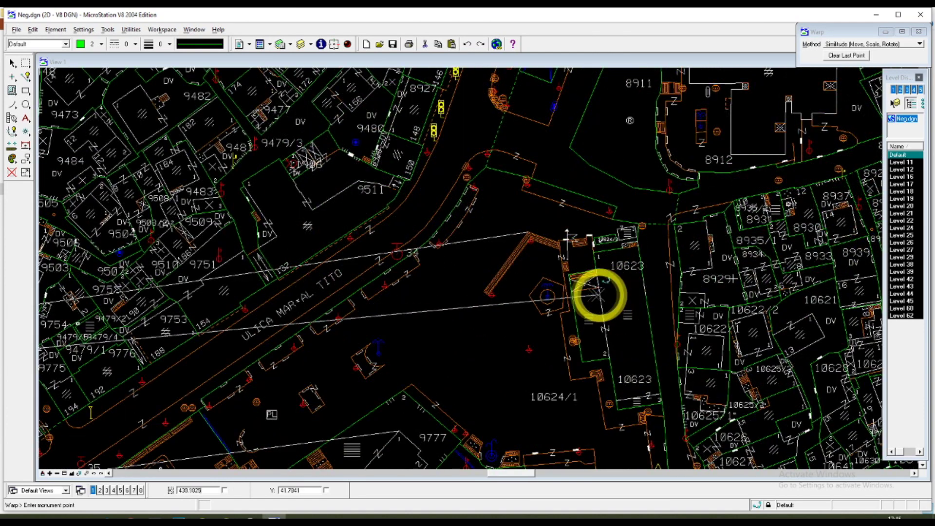
scroll(546, 296, "up", 2)
scroll(548, 297, "up", 3)
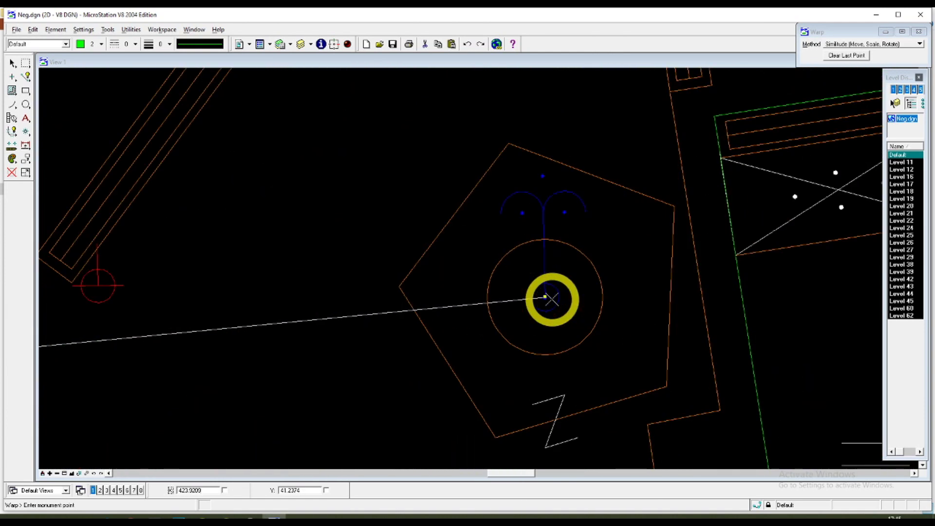
scroll(547, 297, "down", 5)
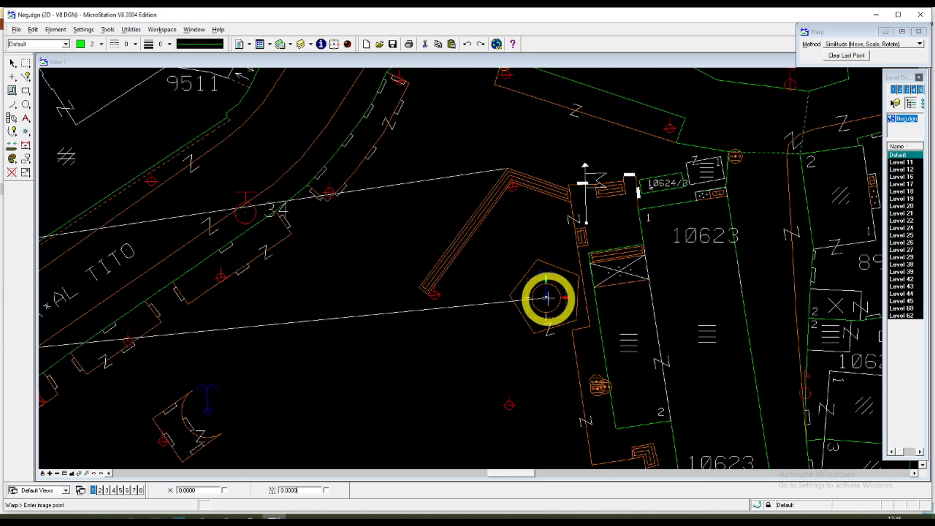
left_click(549, 296)
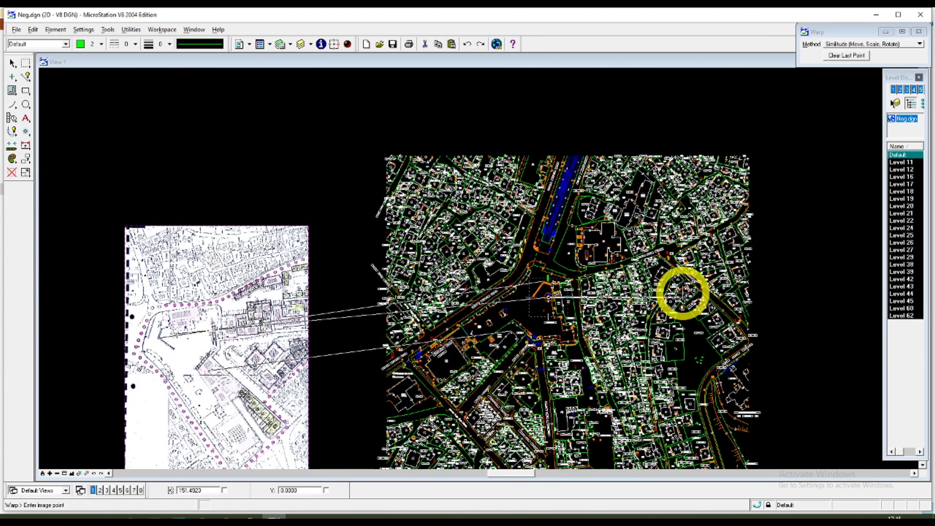
right_click(714, 305)
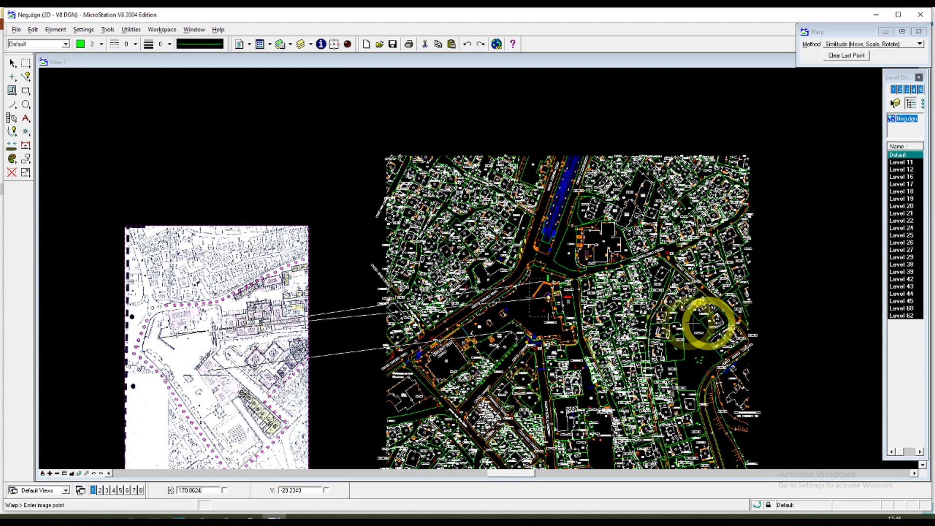
left_click(349, 261)
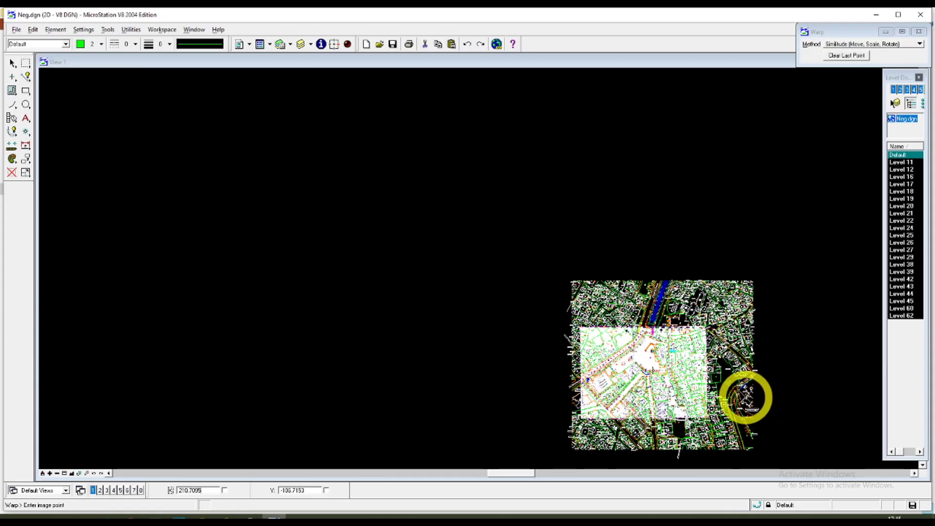
scroll(735, 404, "up", 3)
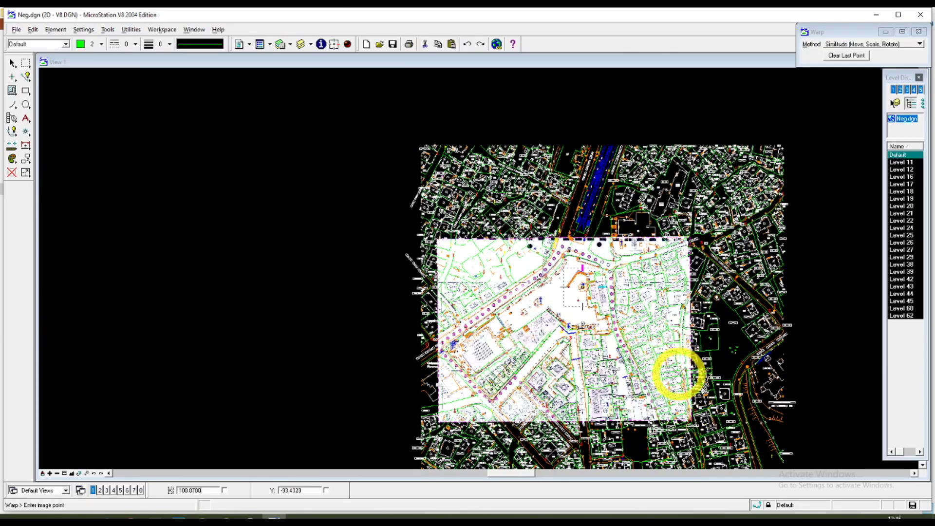
Open the Warp dialog's Method list to replace the Similitude method
scroll(676, 375, "up", 3)
scroll(496, 308, "up", 3)
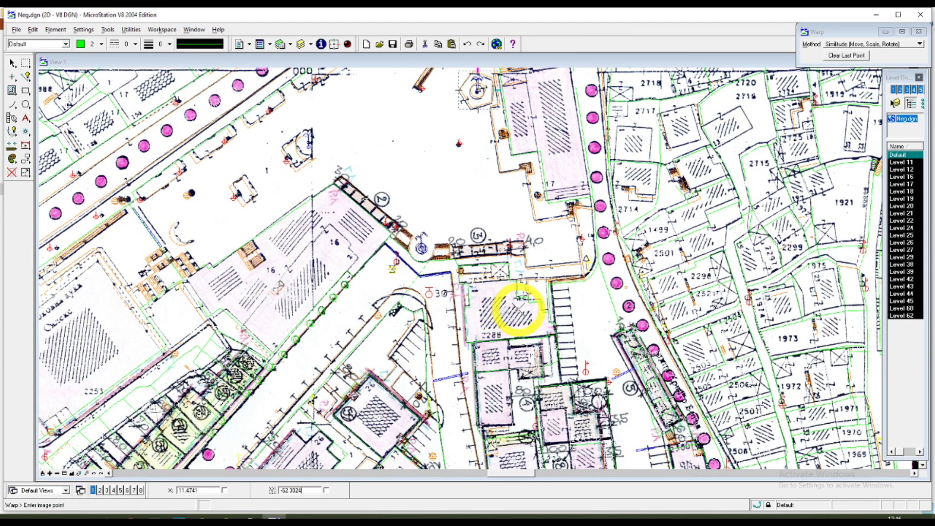
scroll(568, 149, "up", 3)
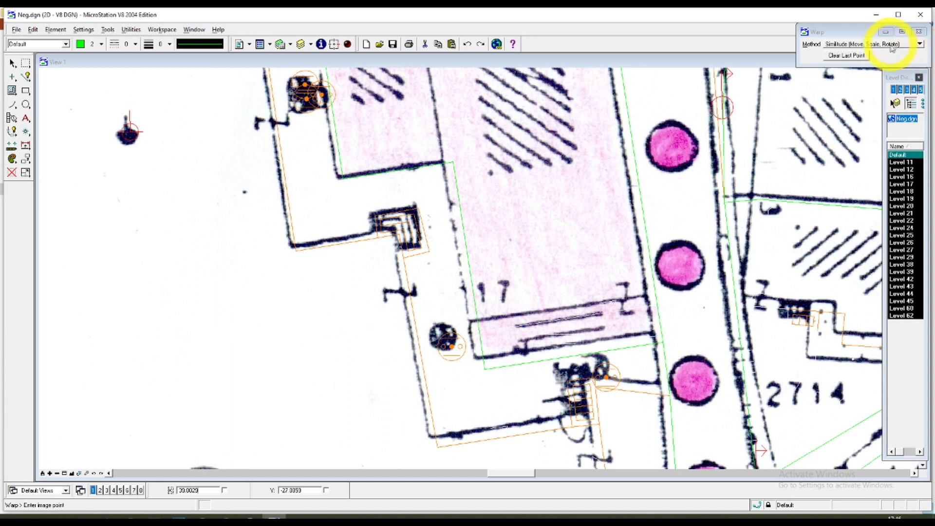
left_click(918, 45)
Choose Affine (Move, Scale, Rotate, Skew) and pair a building corner with the vector map
left_click(901, 56)
scroll(554, 202, "down", 3)
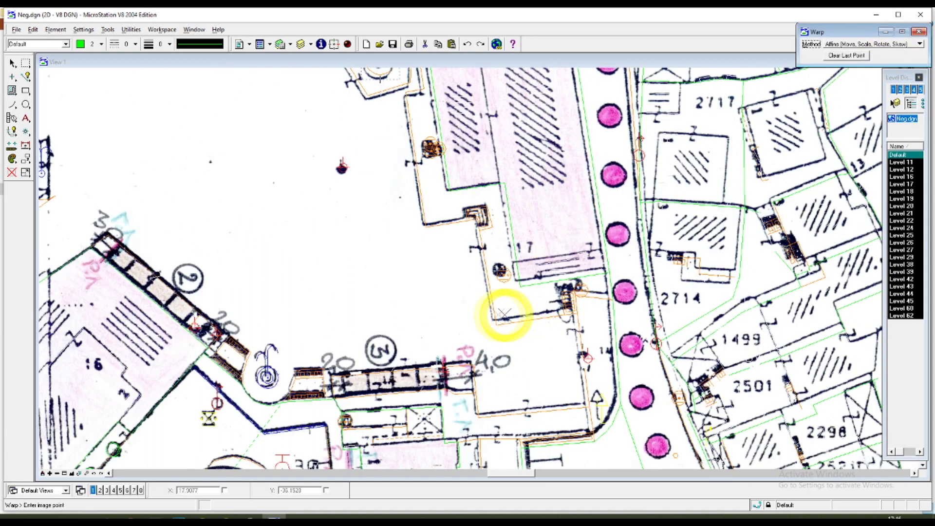
scroll(493, 315, "up", 5)
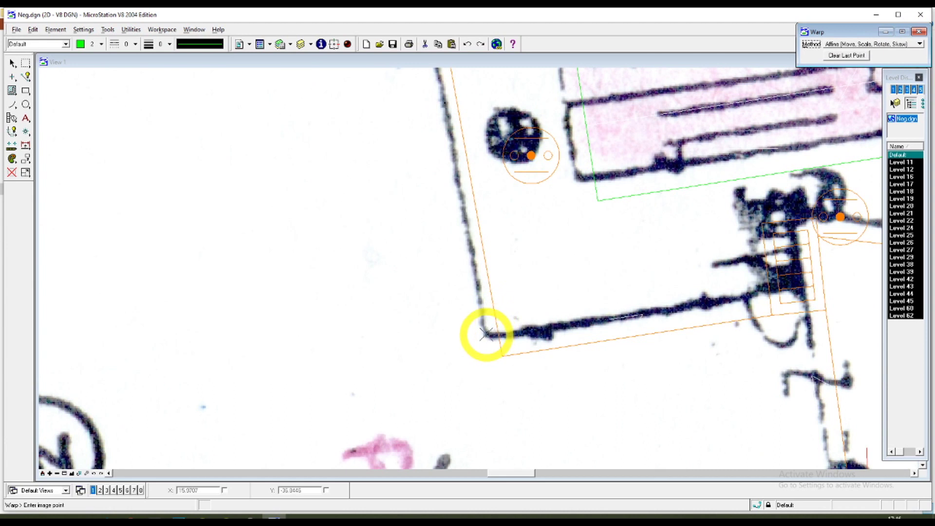
left_click(485, 334)
left_click(503, 357)
Pin another building corner and pair a road corner on scan and vector map
scroll(505, 356, "down", 6)
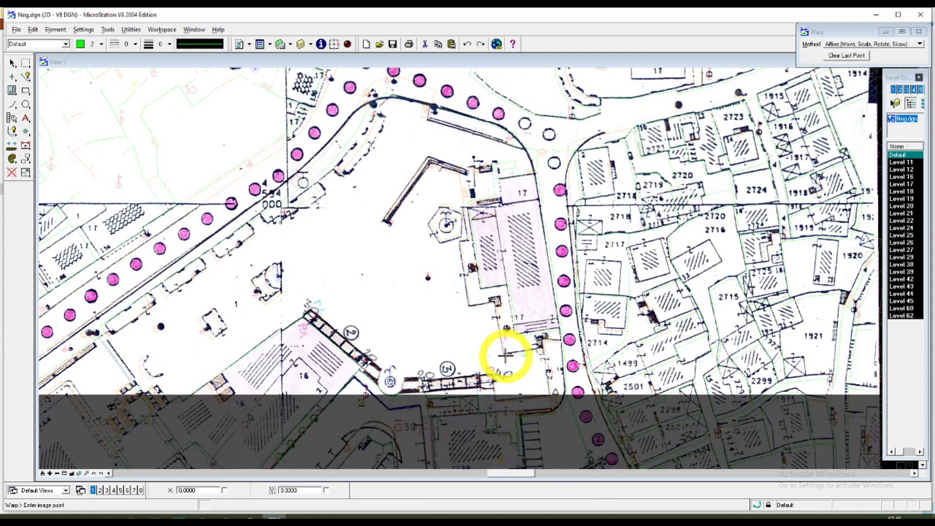
scroll(449, 148, "up", 6)
scroll(460, 154, "up", 4)
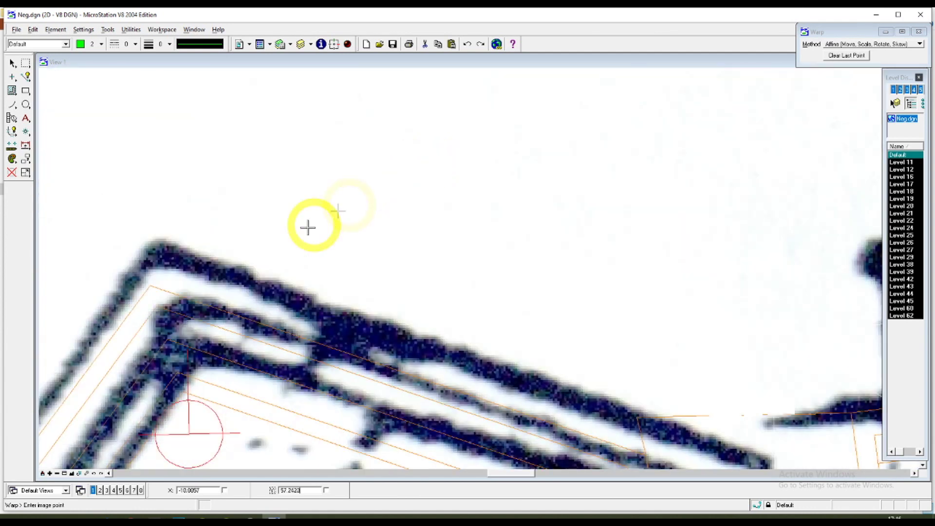
left_click(152, 282)
scroll(349, 265, "down", 6)
scroll(349, 265, "down", 4)
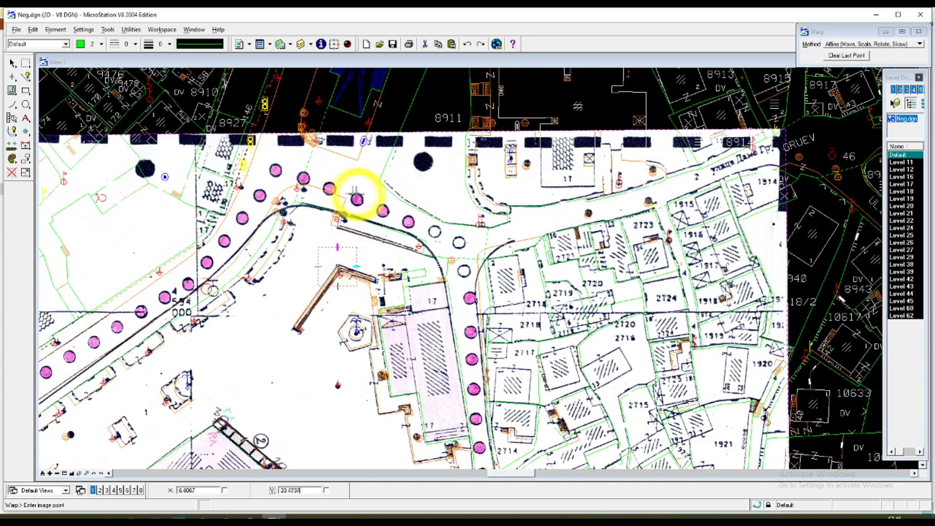
scroll(351, 196, "up", 7)
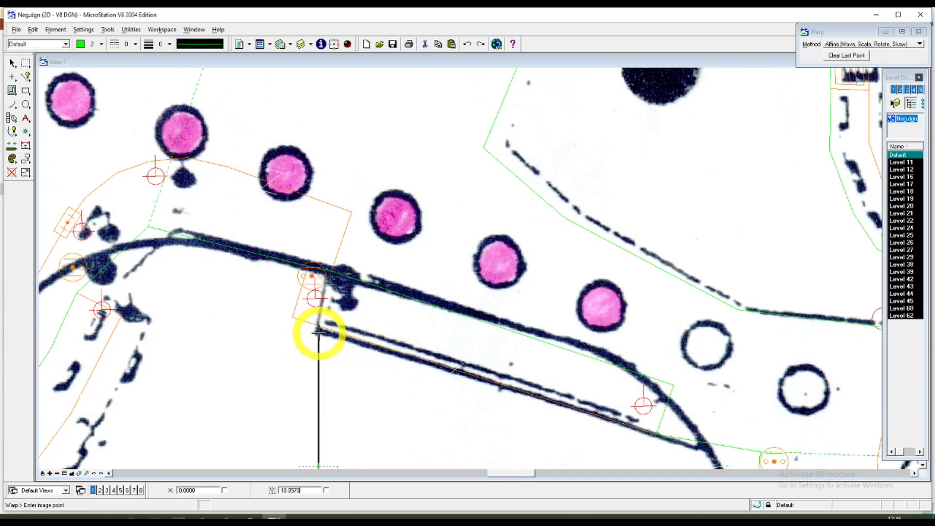
left_click(296, 321)
left_click(294, 318)
Pair the end of the road edge on the scan with its vector-map point
scroll(326, 355, "down", 2)
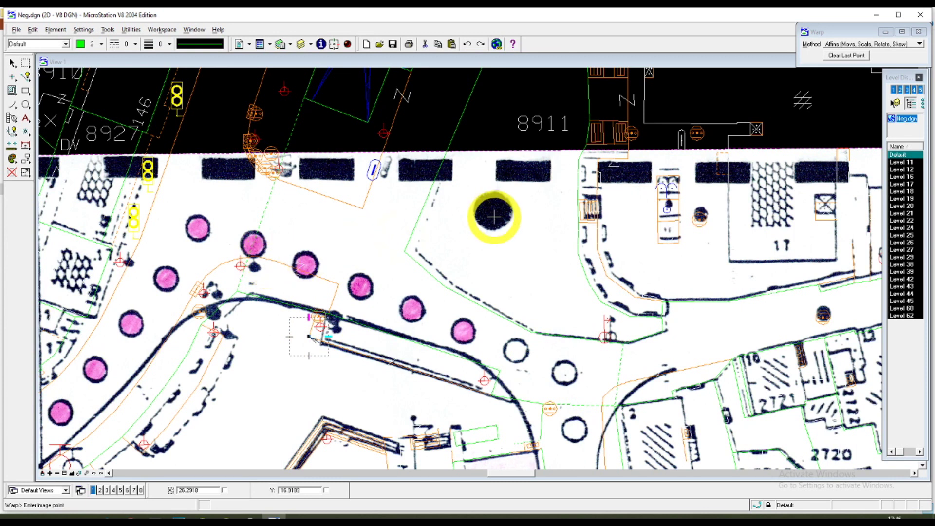
scroll(736, 319, "up", 3)
scroll(609, 355, "up", 4)
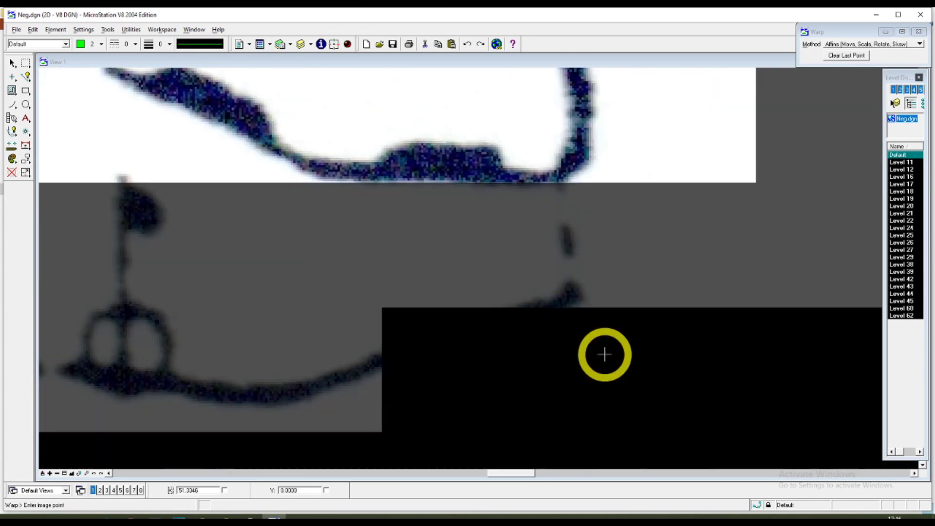
left_click(575, 296)
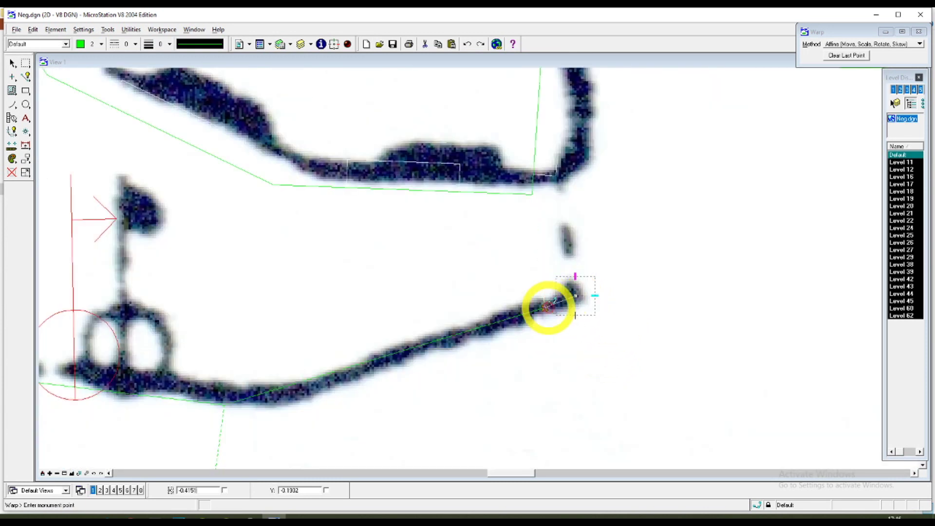
left_click(560, 307)
scroll(641, 319, "down", 6)
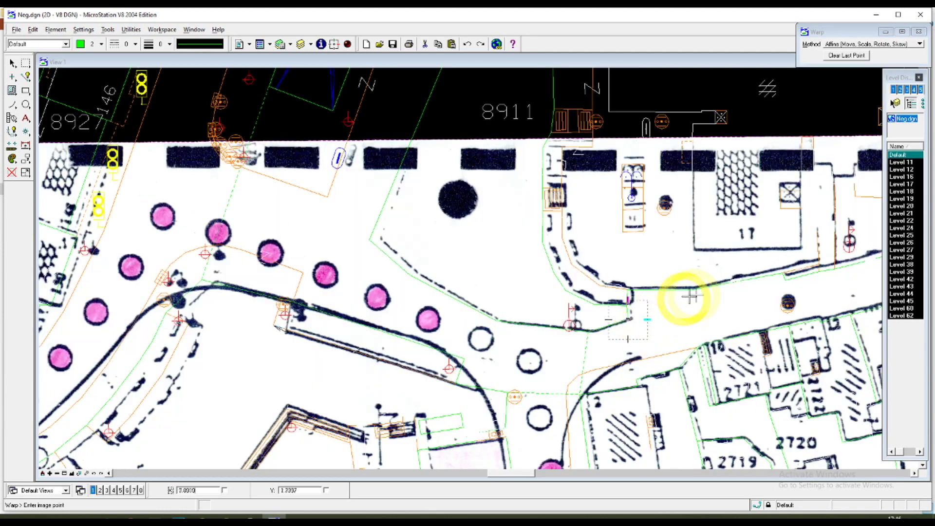
Pair a parcel corner near 2723 on the scan with its vector-map counterpart
scroll(695, 298, "up", 2)
scroll(798, 399, "up", 3)
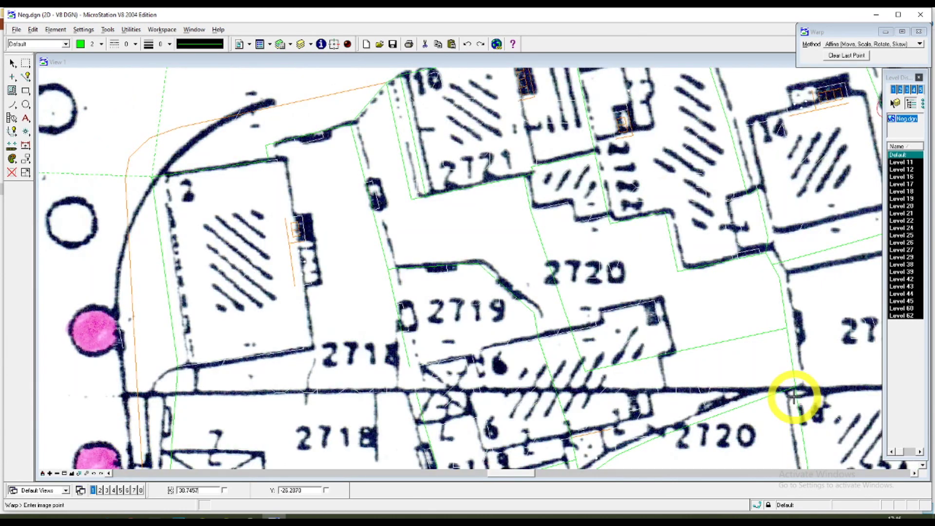
scroll(743, 328, "up", 2)
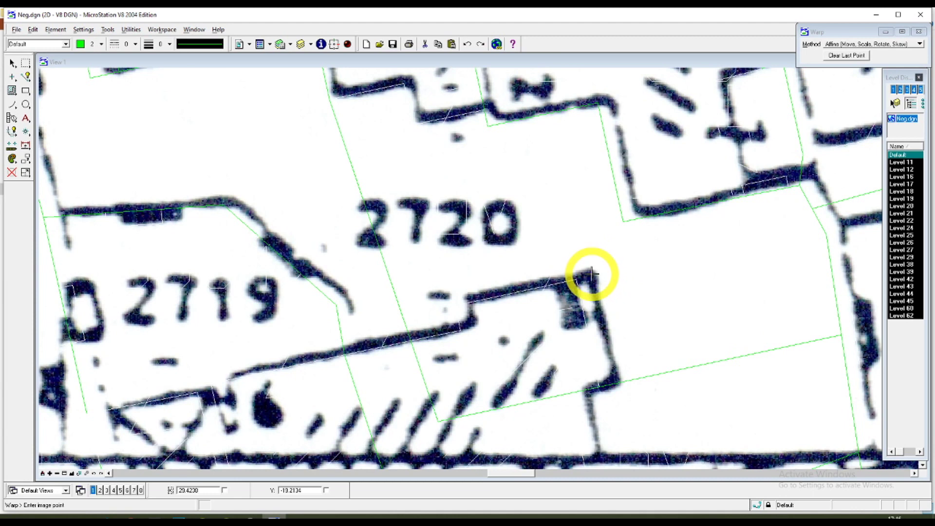
scroll(617, 313, "down", 5)
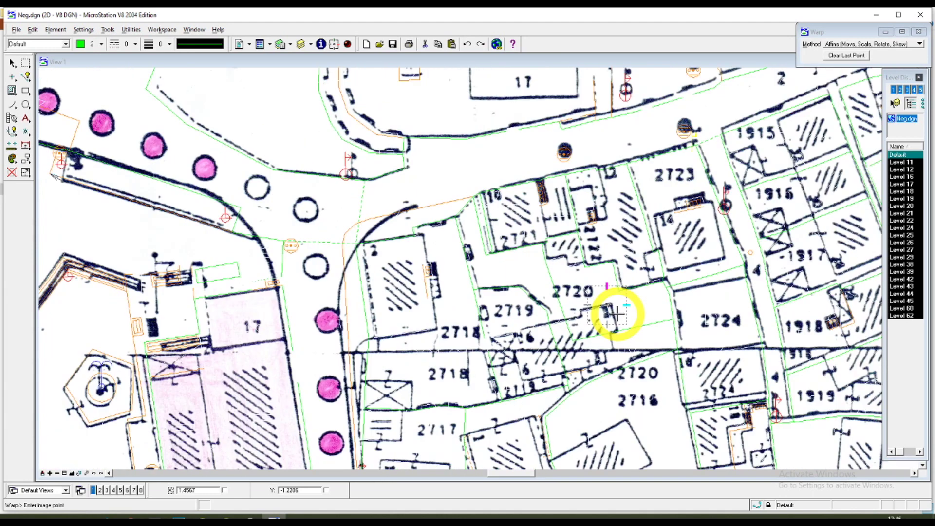
scroll(731, 261, "up", 4)
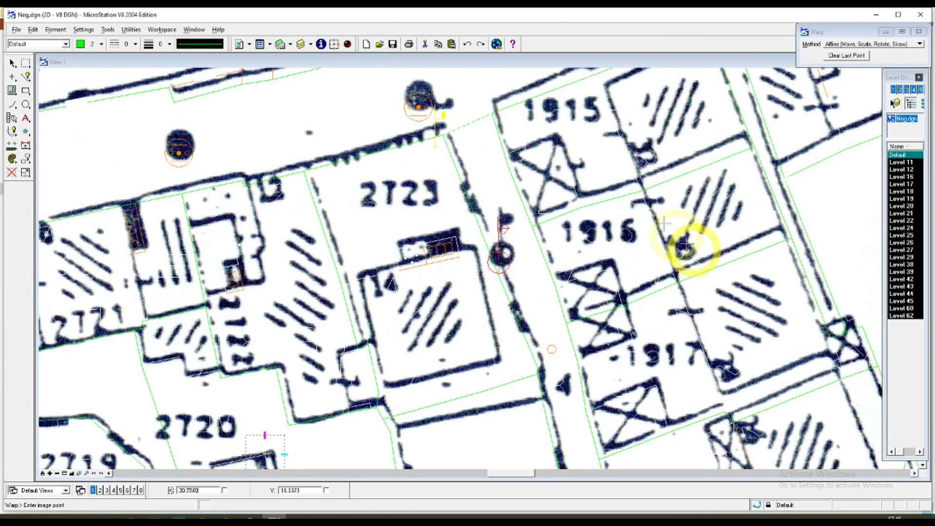
scroll(451, 102, "up", 4)
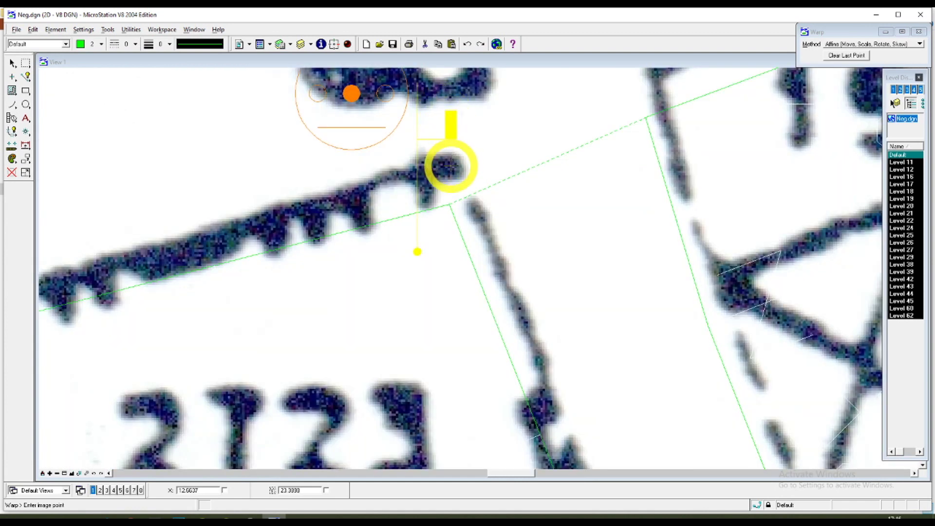
left_click(451, 167)
left_click(449, 204)
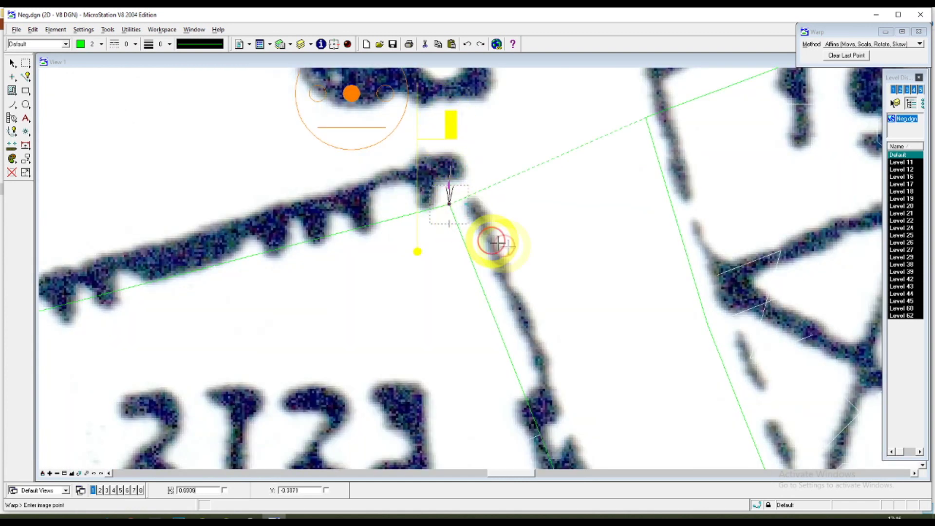
Mark the parcel 1915 corner on the scan as the next image point
scroll(551, 254, "down", 5)
scroll(627, 203, "up", 4)
scroll(542, 228, "up", 2)
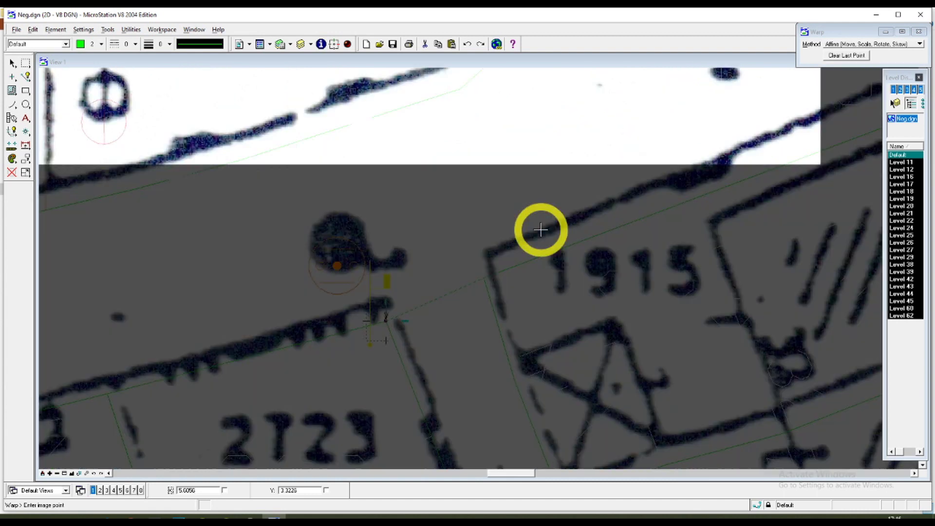
left_click(489, 252)
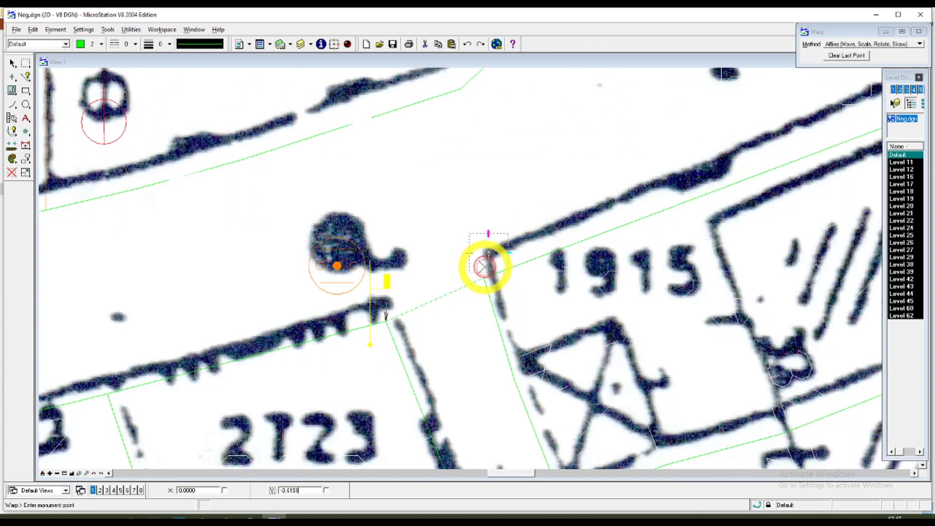
scroll(484, 279, "down", 4)
scroll(591, 255, "up", 3)
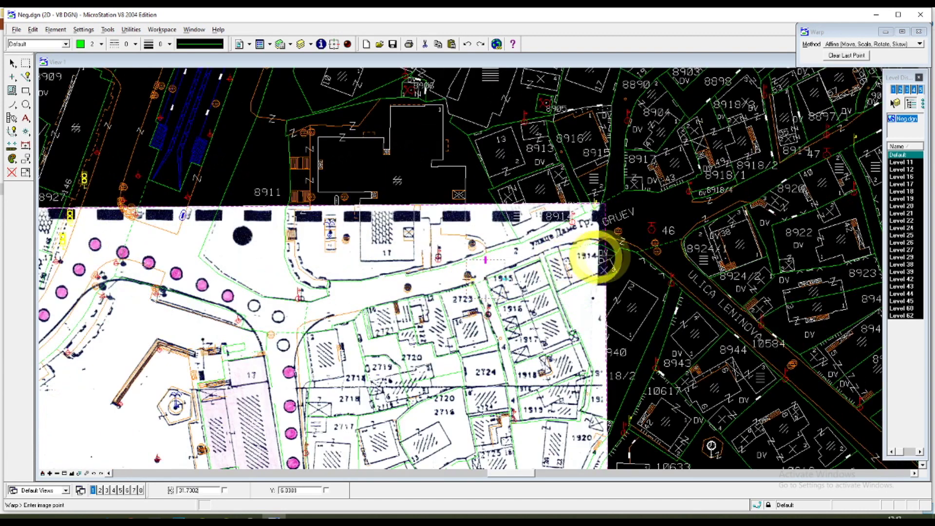
scroll(391, 268, "up", 3)
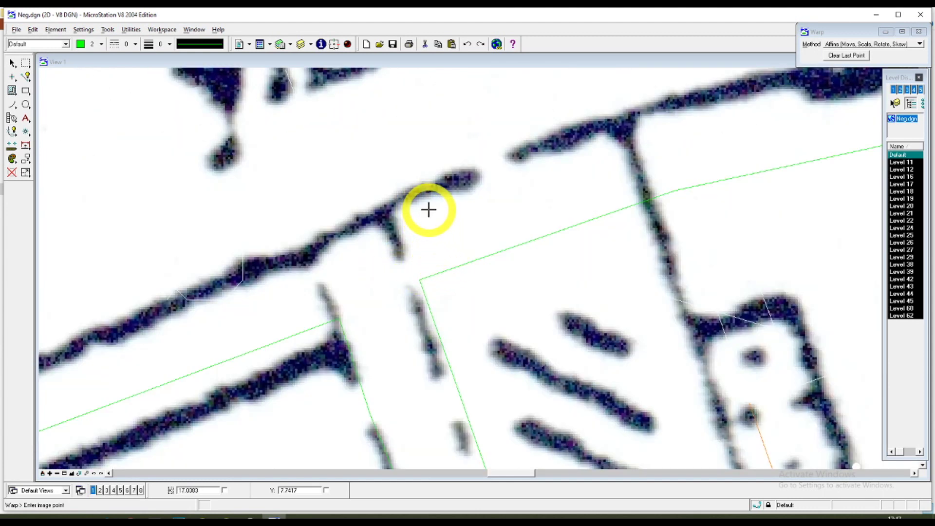
scroll(427, 210, "down", 3)
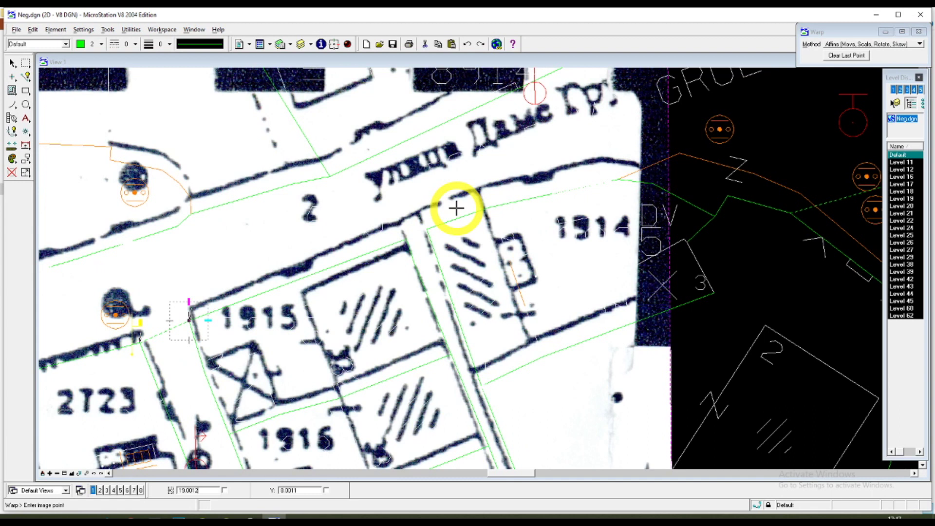
scroll(447, 208, "up", 3)
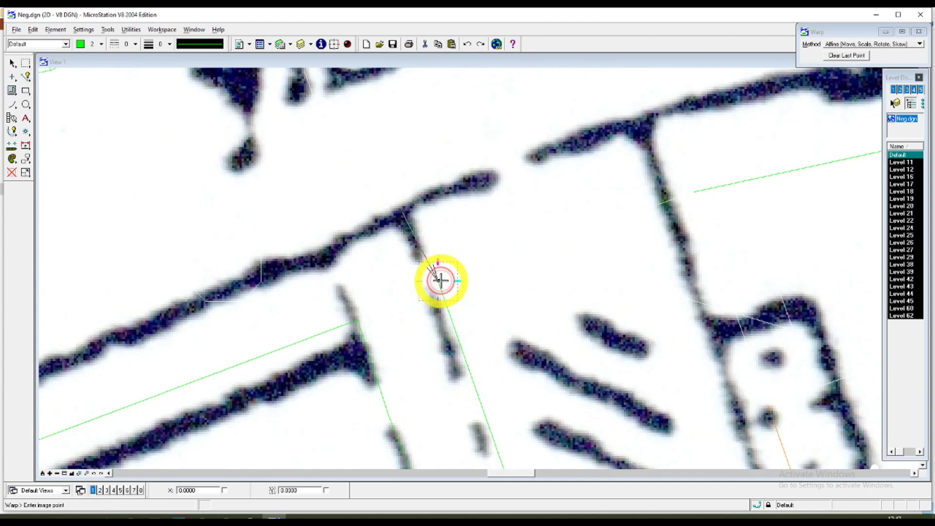
scroll(441, 278, "down", 3)
scroll(442, 278, "down", 6)
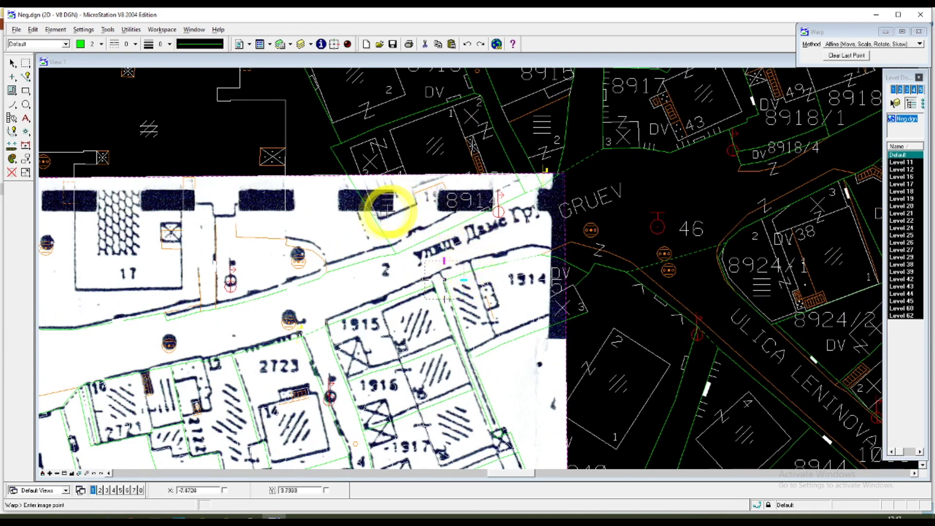
scroll(173, 290, "down", 8)
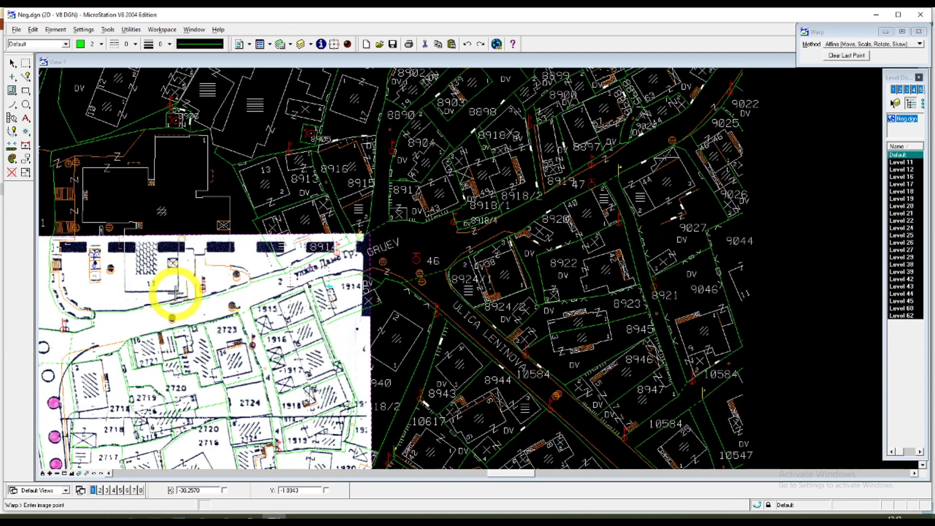
scroll(148, 316, "up", 6)
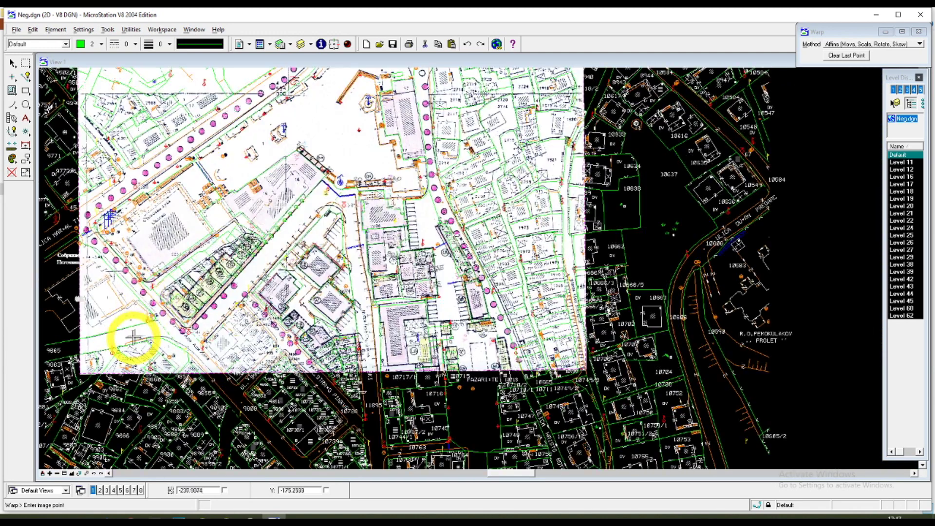
Pair a scanned street corner with its matching point on the vector drawing
scroll(146, 342, "up", 6)
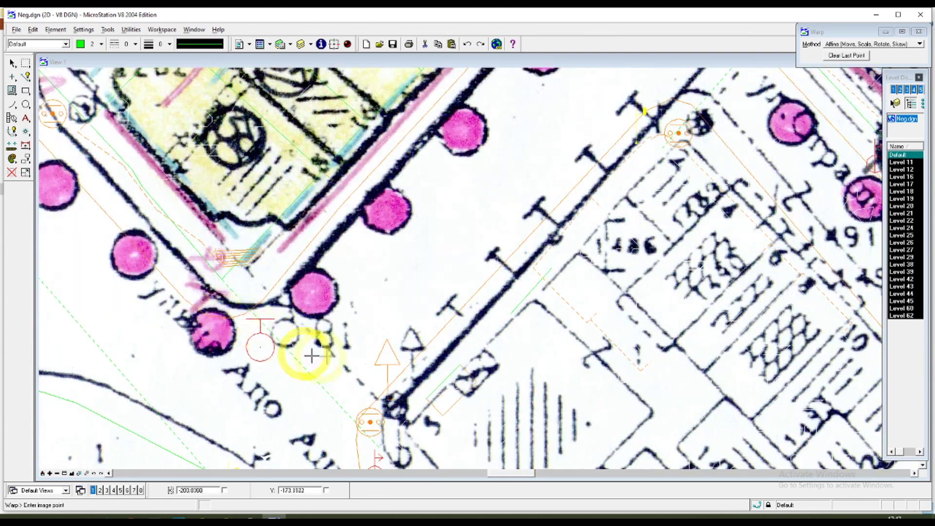
scroll(386, 428, "down", 2)
scroll(376, 427, "up", 4)
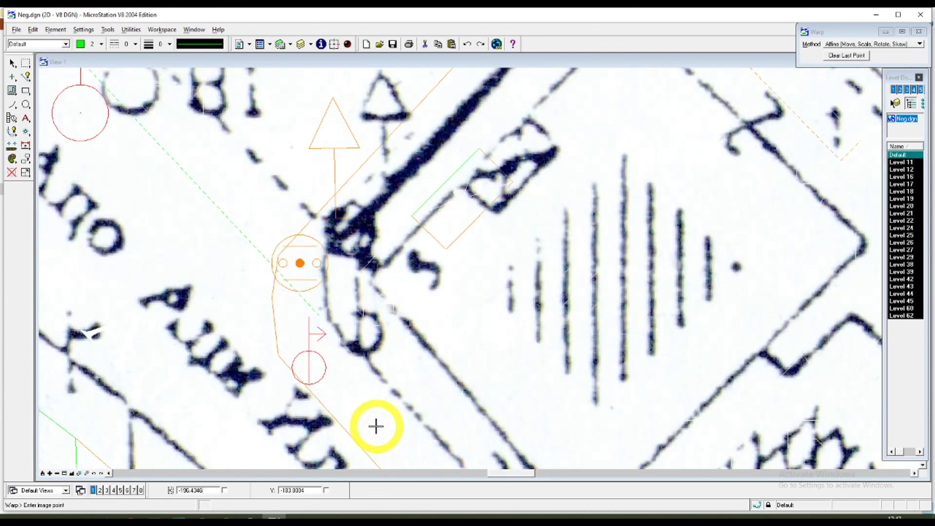
left_click(360, 347)
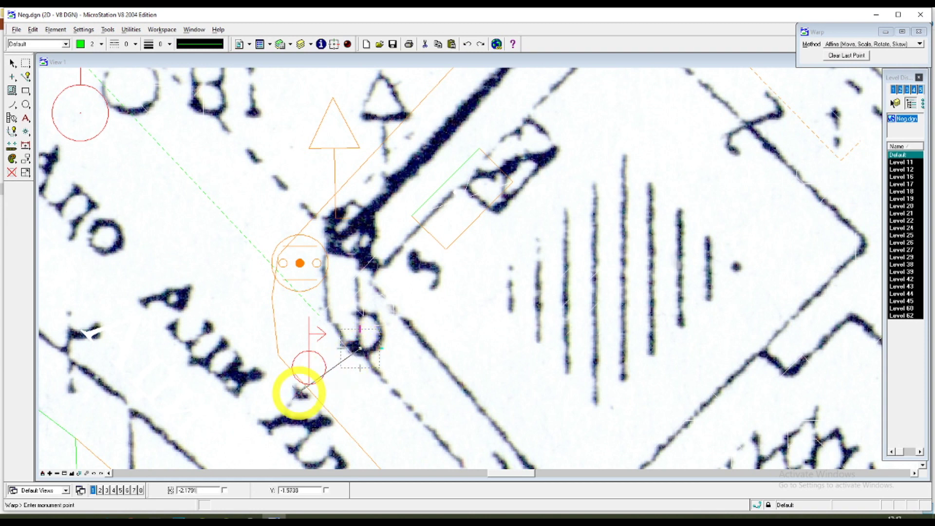
left_click(308, 385)
Pin the scanned circle symbol as a control point
scroll(496, 388, "down", 1)
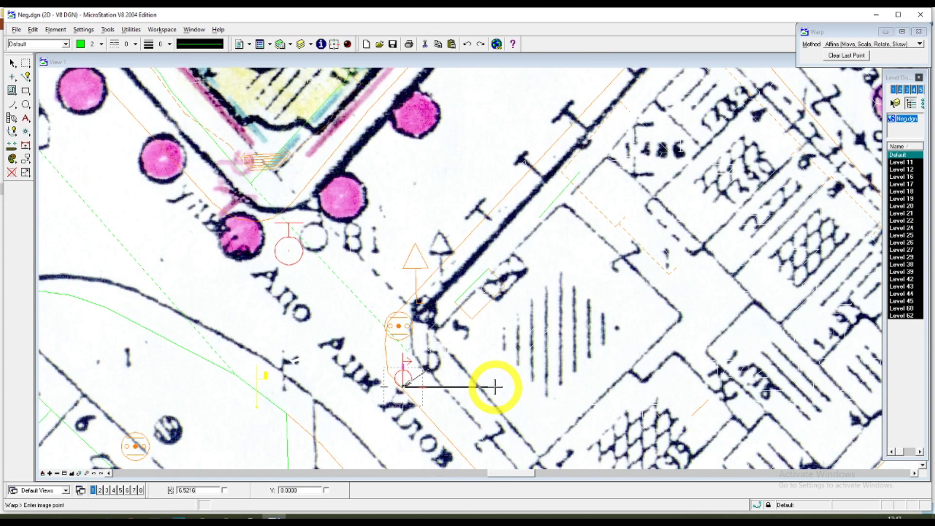
scroll(307, 236, "up", 4)
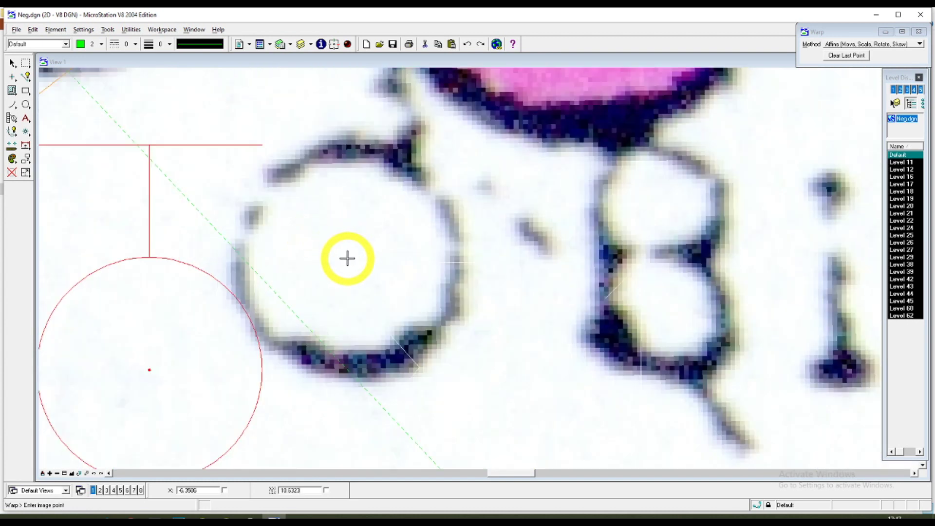
left_click(152, 370)
scroll(268, 370, "down", 1)
scroll(472, 330, "down", 2)
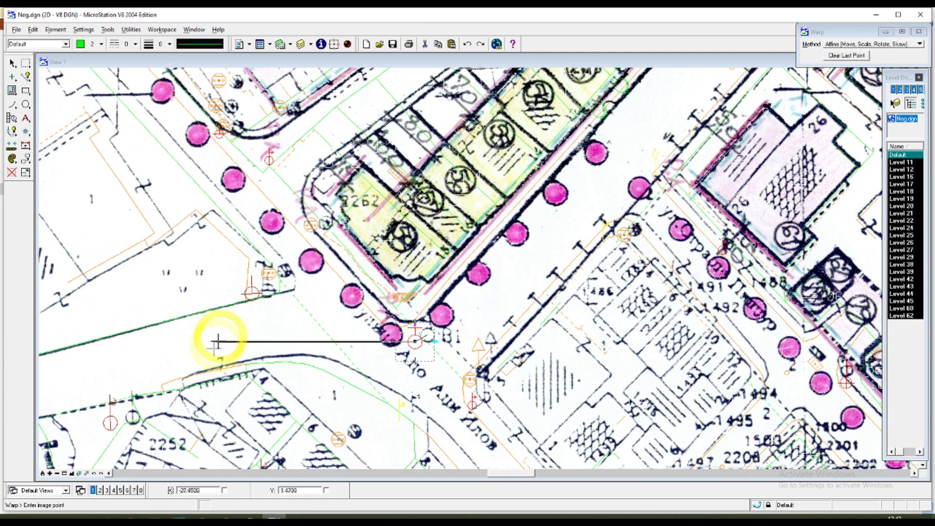
scroll(232, 307, "up", 3)
scroll(343, 280, "up", 2)
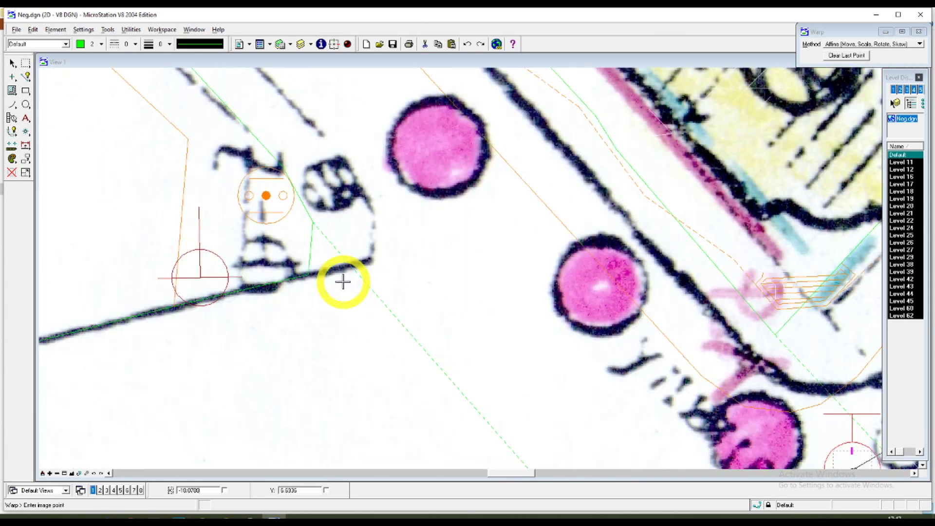
Pair the end of the scanned street line with its point on the vector line
left_click(369, 260)
left_click(309, 272)
scroll(334, 313, "down", 5)
scroll(270, 357, "up", 2)
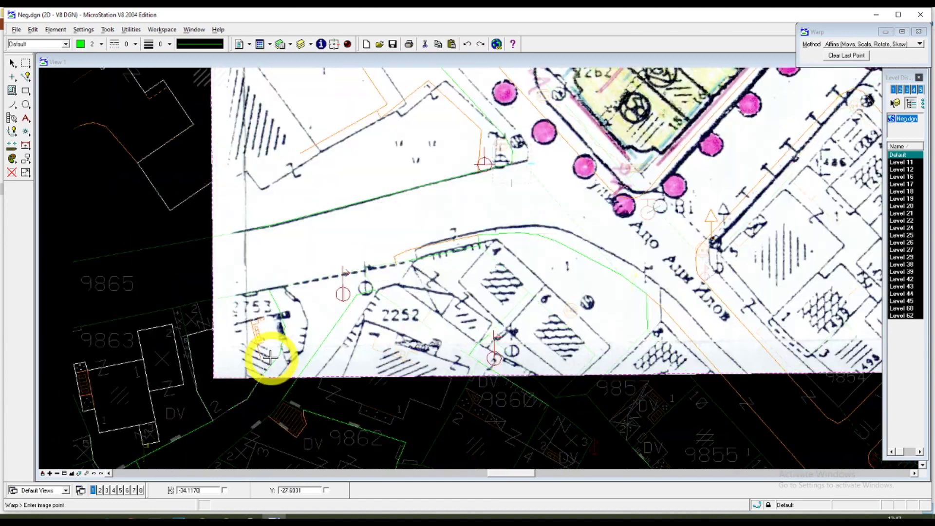
scroll(270, 357, "up", 3)
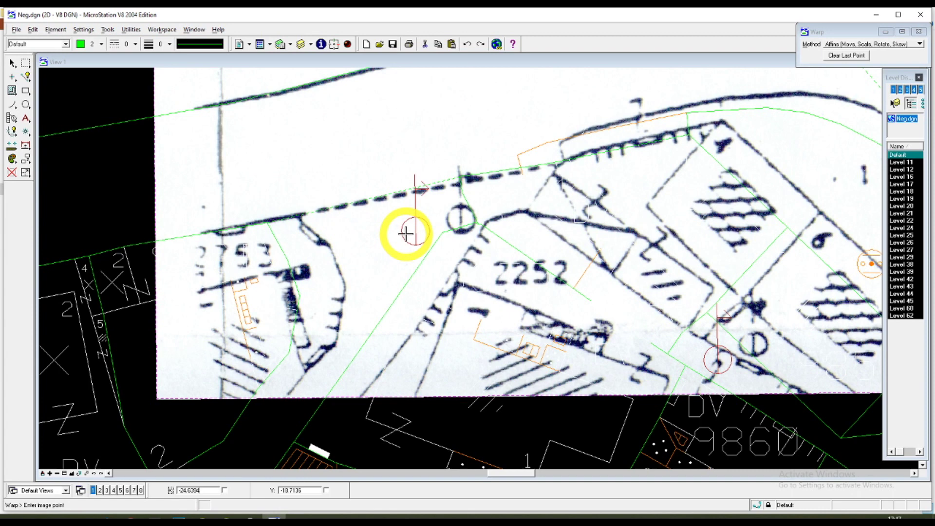
scroll(491, 215, "up", 3)
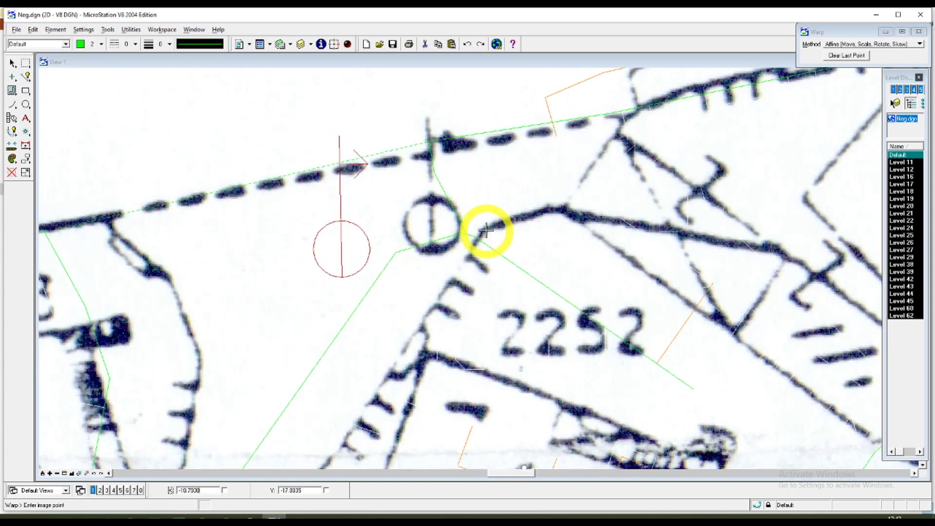
Tie the scanned circle symbol near parcel 2252 to its matching point on the vector drawing
left_click(483, 229)
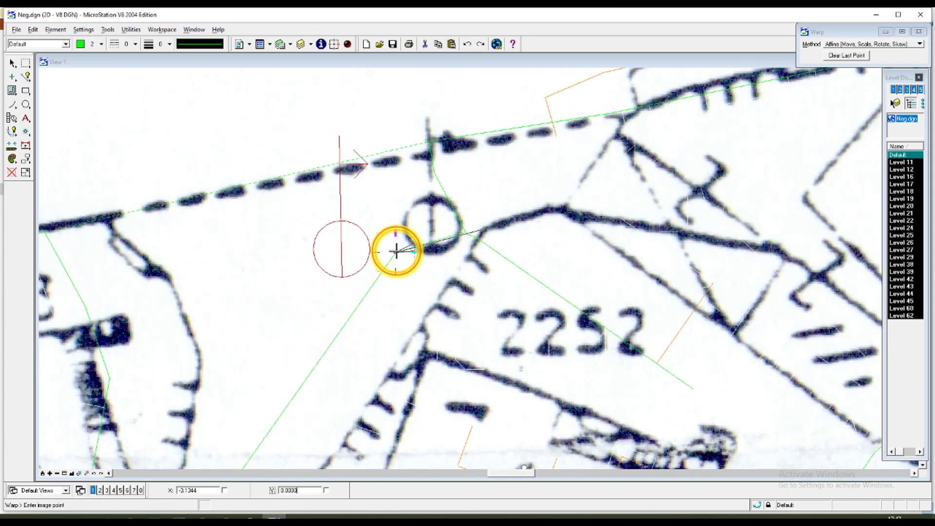
scroll(396, 251, "down", 4)
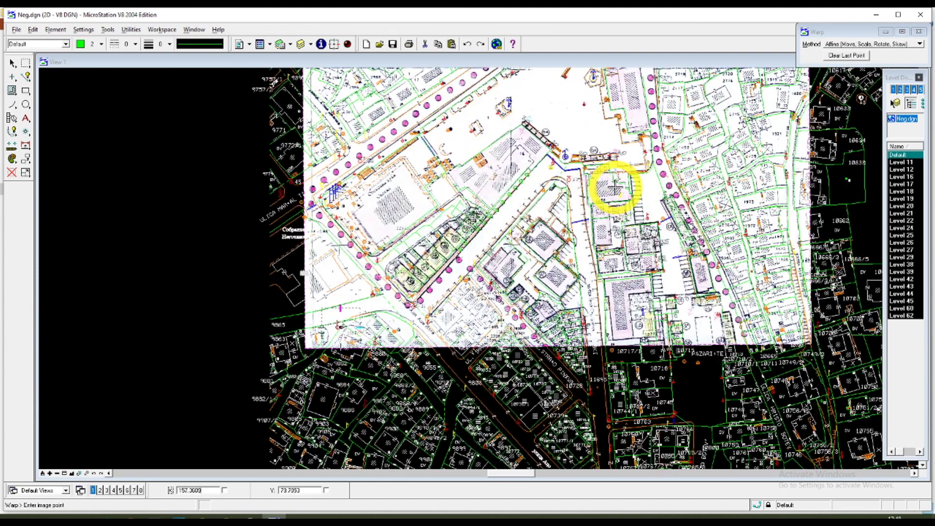
scroll(581, 243, "up", 4)
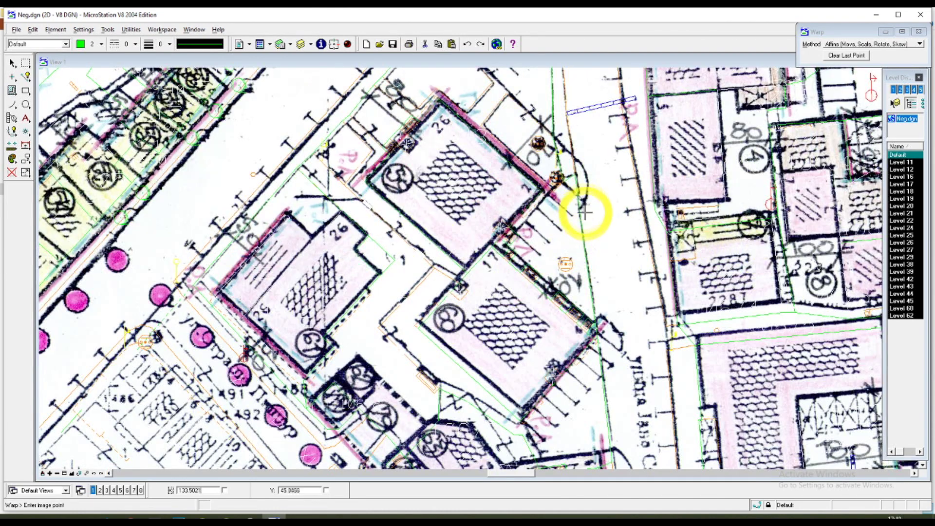
scroll(439, 90, "up", 2)
scroll(484, 104, "down", 1)
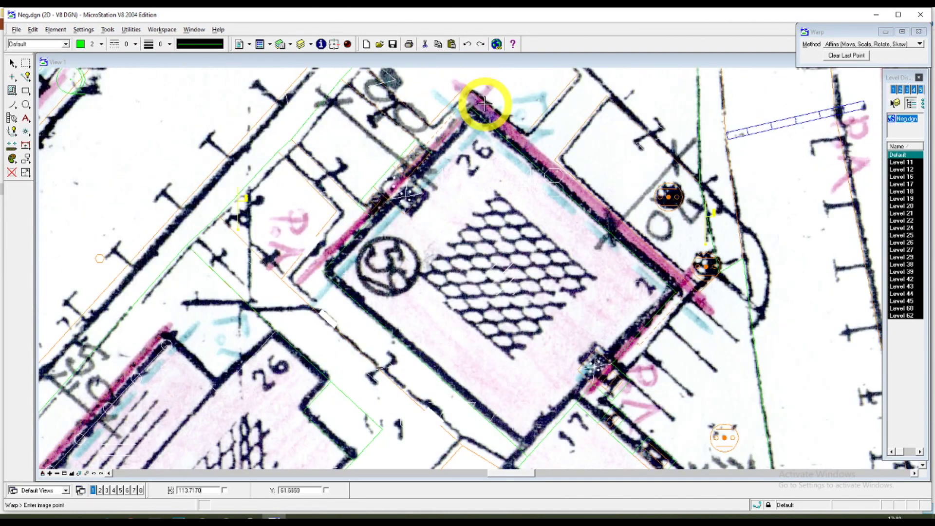
scroll(416, 222, "up", 2)
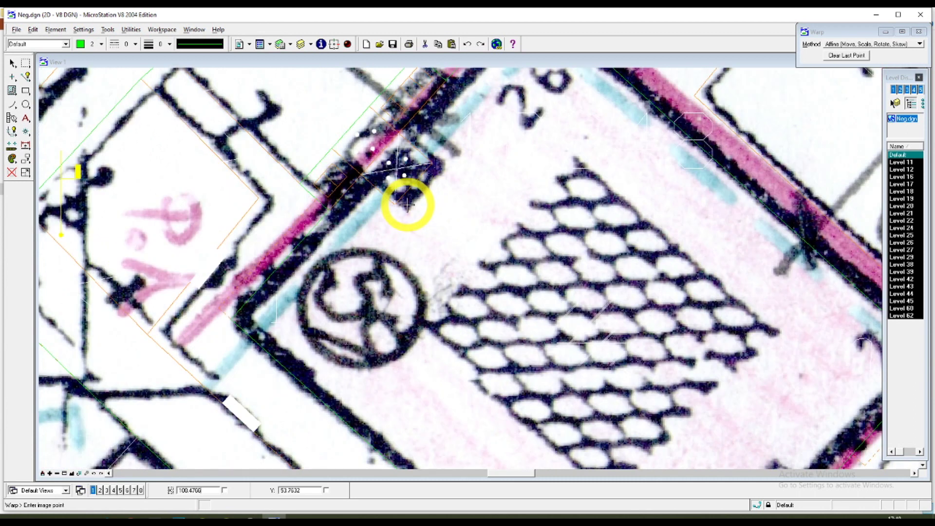
left_click(407, 206)
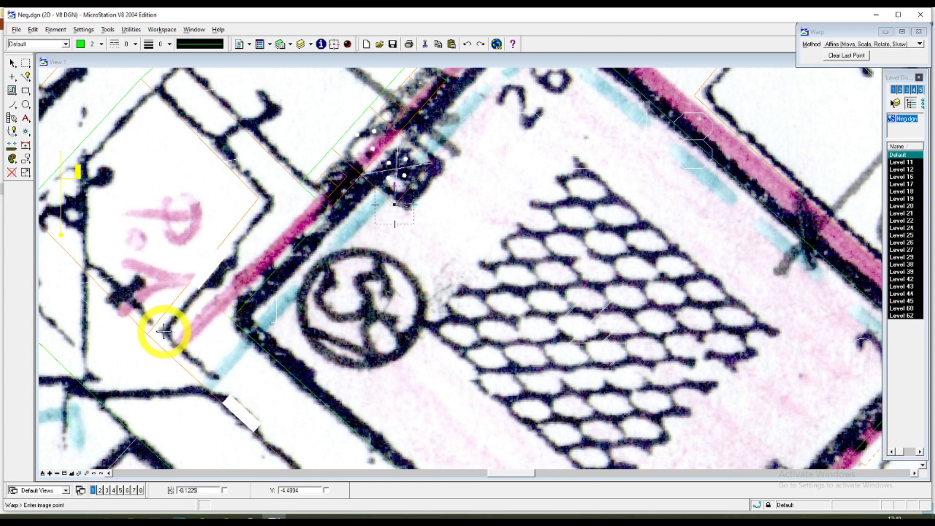
Add control points at the corner beside parcel 26 and the line crossing, then start another pair
left_click(165, 331)
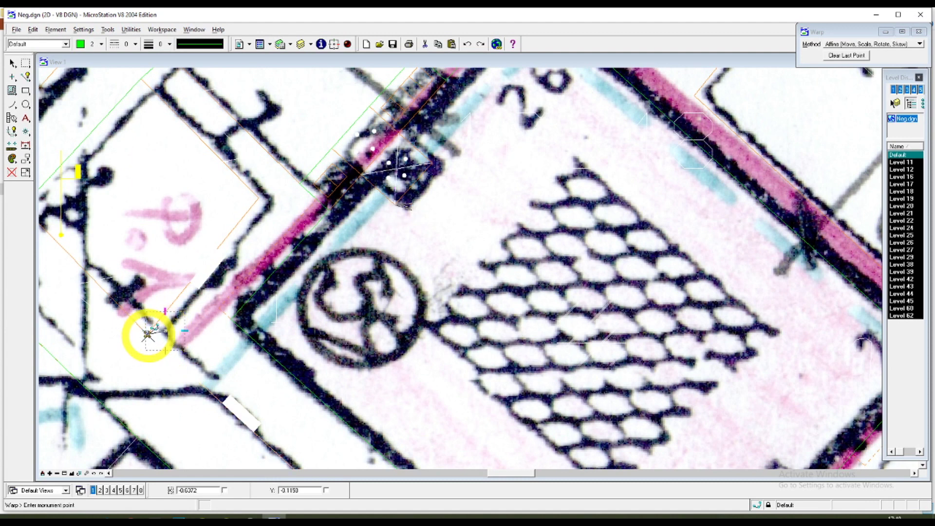
scroll(258, 355, "down", 4)
scroll(263, 261, "up", 4)
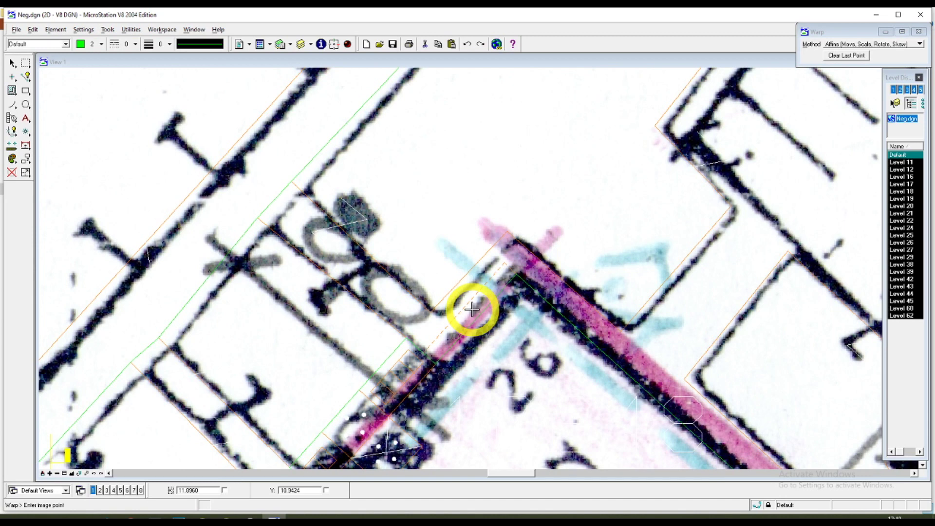
scroll(463, 303, "down", 3)
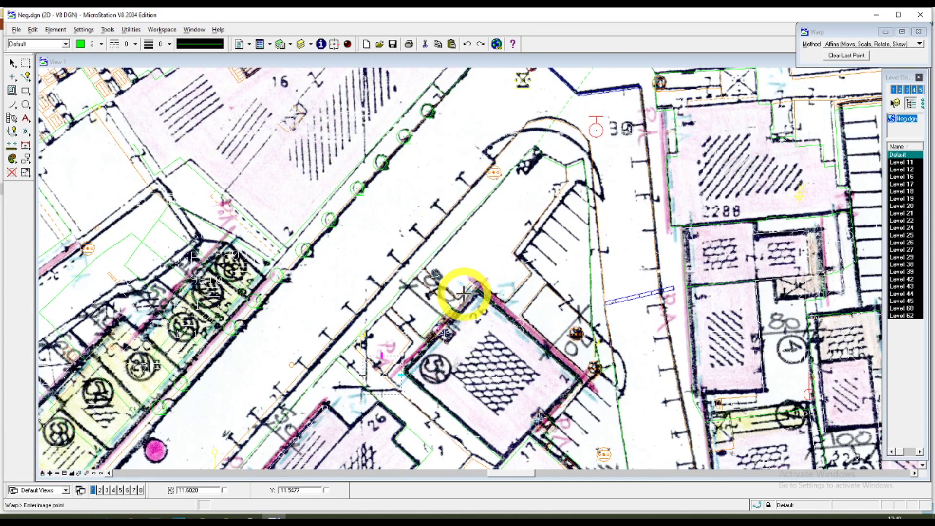
scroll(342, 396, "up", 4)
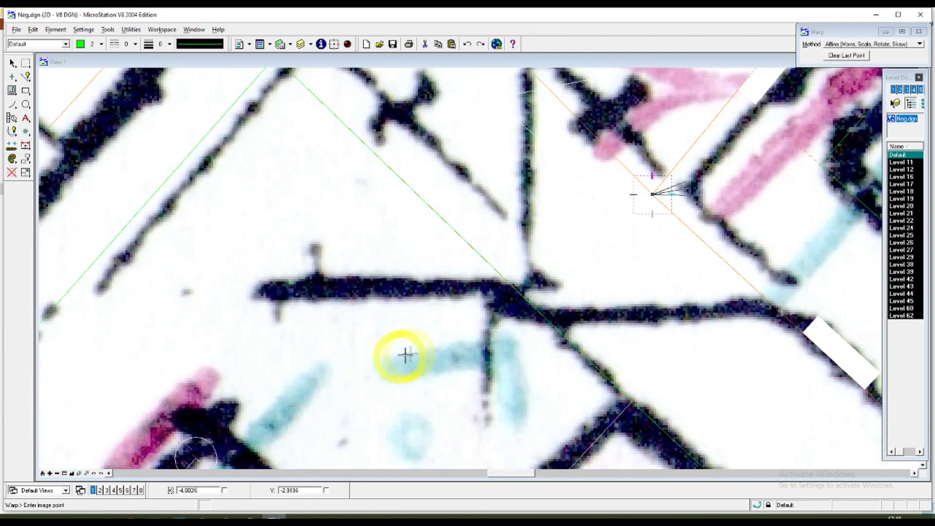
scroll(419, 341, "down", 4)
scroll(543, 433, "up", 5)
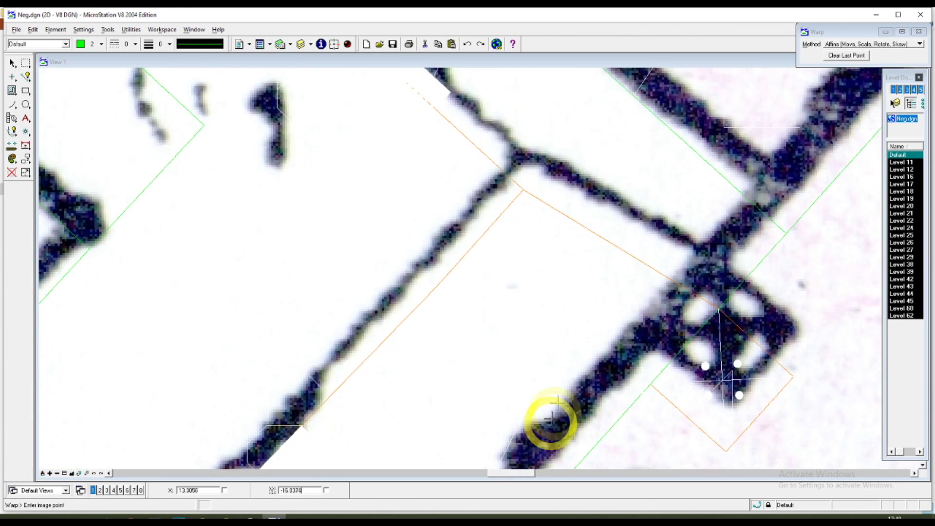
left_click(521, 157)
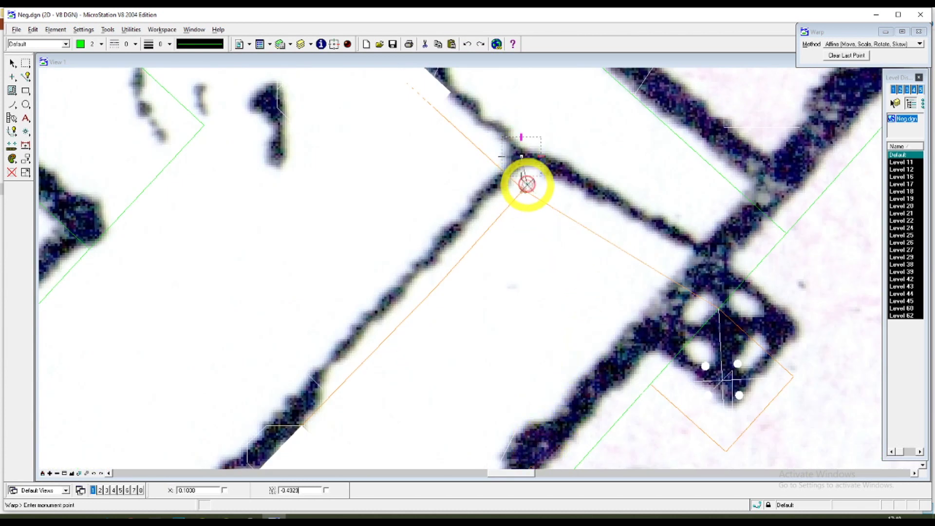
left_click(523, 189)
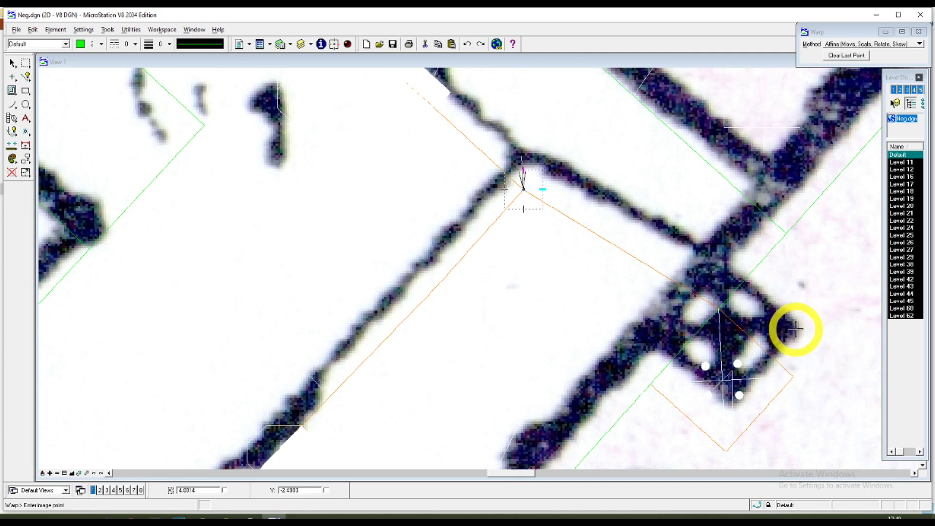
left_click(793, 376)
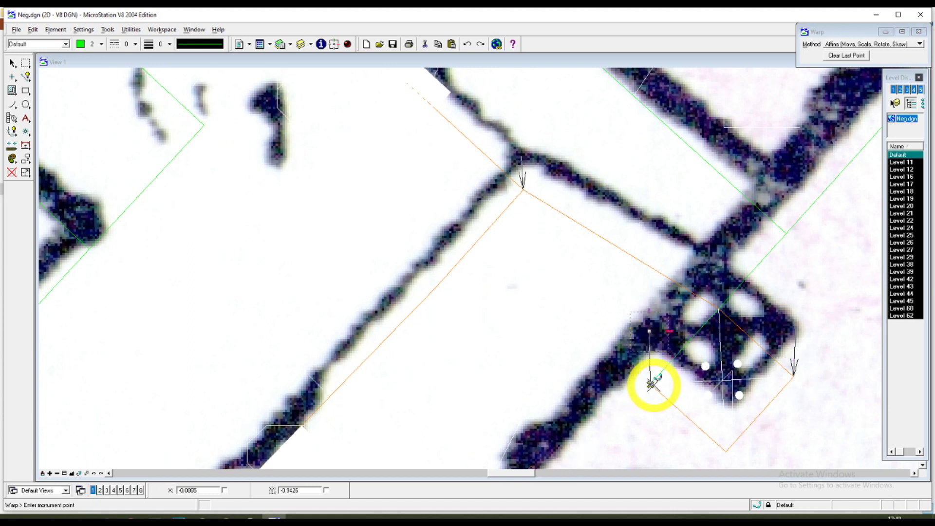
scroll(755, 382, "down", 6)
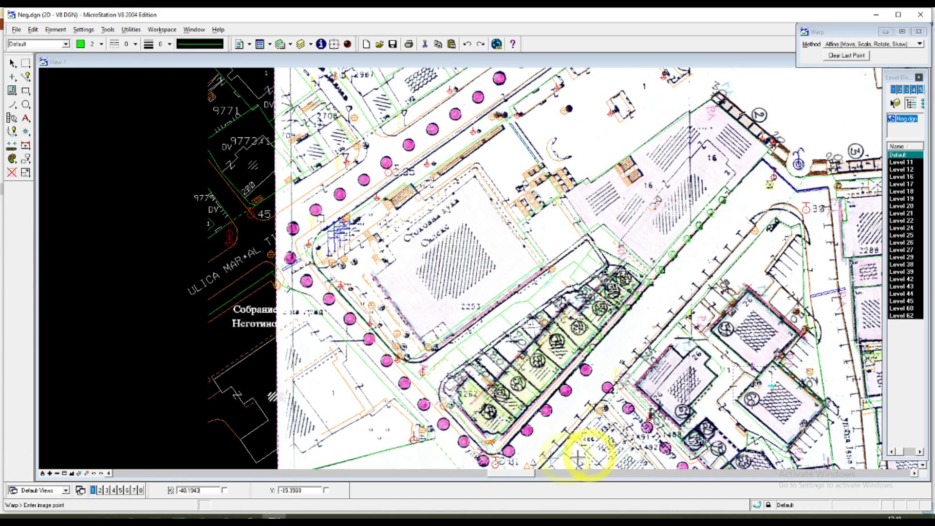
Pair the scanned fountain base with its matching position in the drawing
scroll(507, 440, "up", 5)
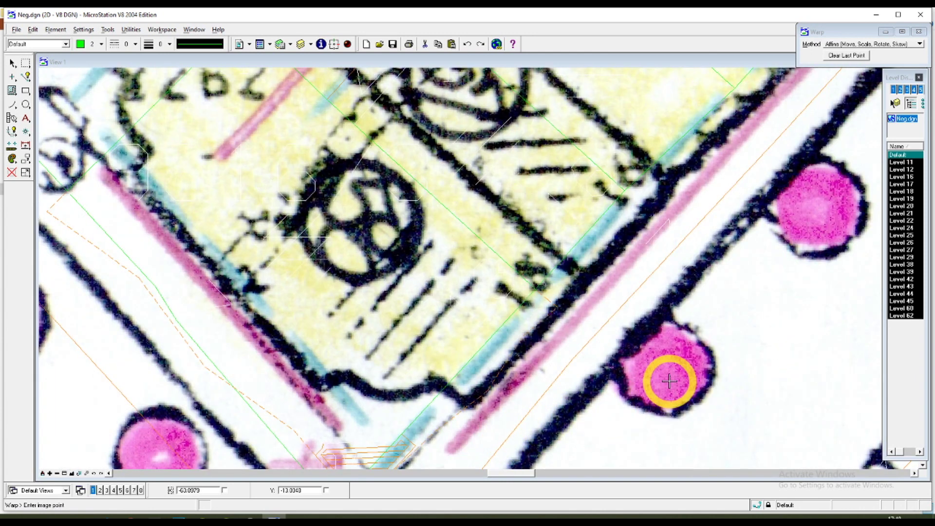
scroll(667, 378, "down", 2)
scroll(670, 376, "down", 4)
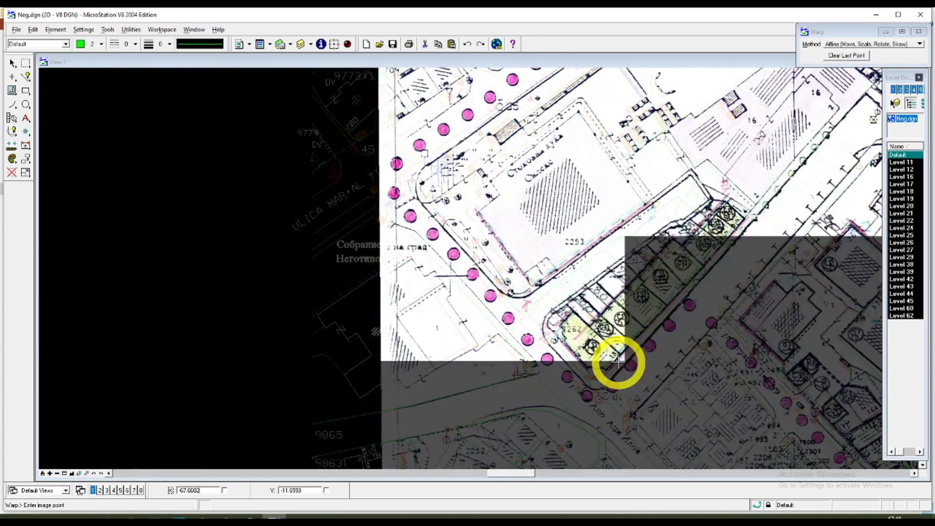
scroll(725, 290, "down", 3)
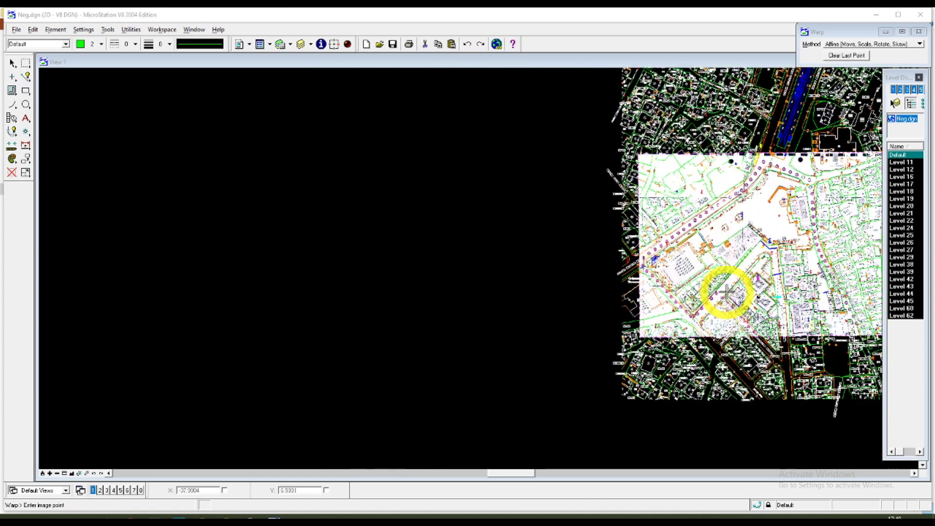
scroll(846, 192, "up", 3)
scroll(711, 182, "up", 3)
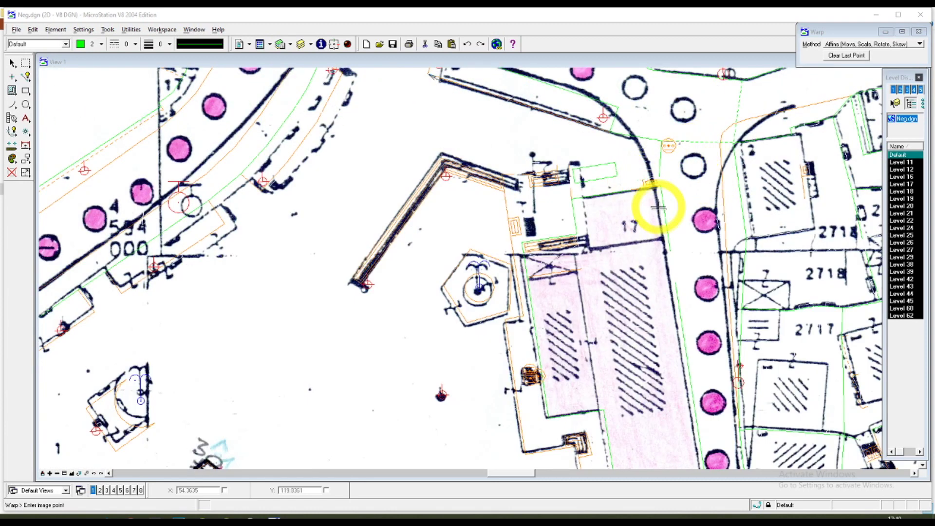
scroll(659, 209, "up", 3)
scroll(450, 275, "up", 3)
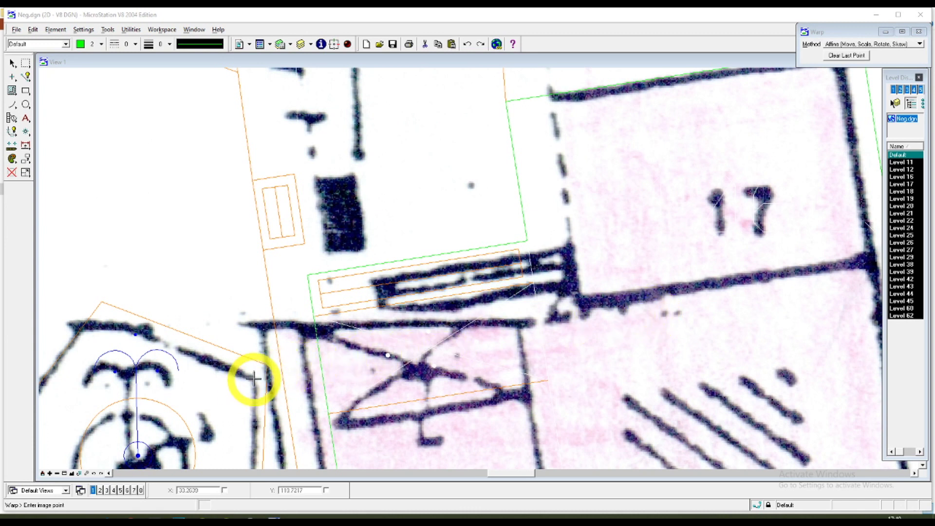
scroll(240, 344, "down", 3)
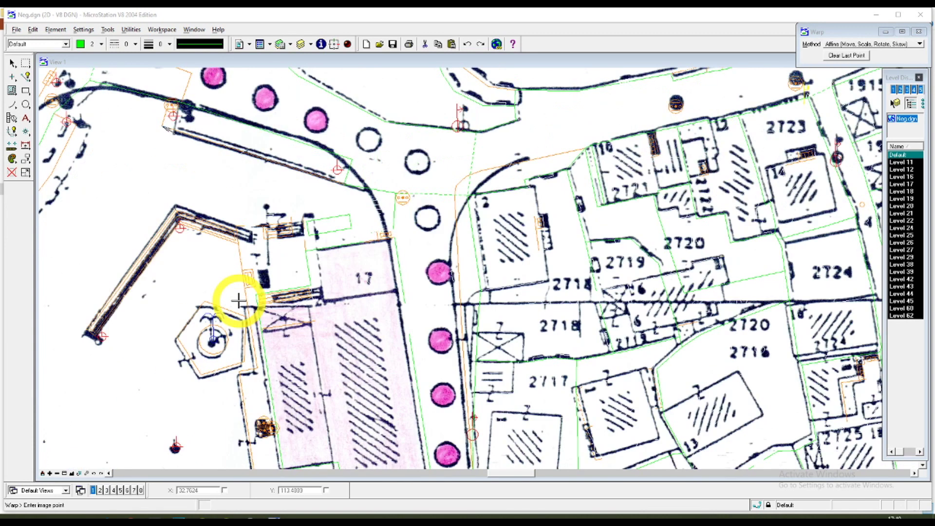
scroll(223, 323, "up", 4)
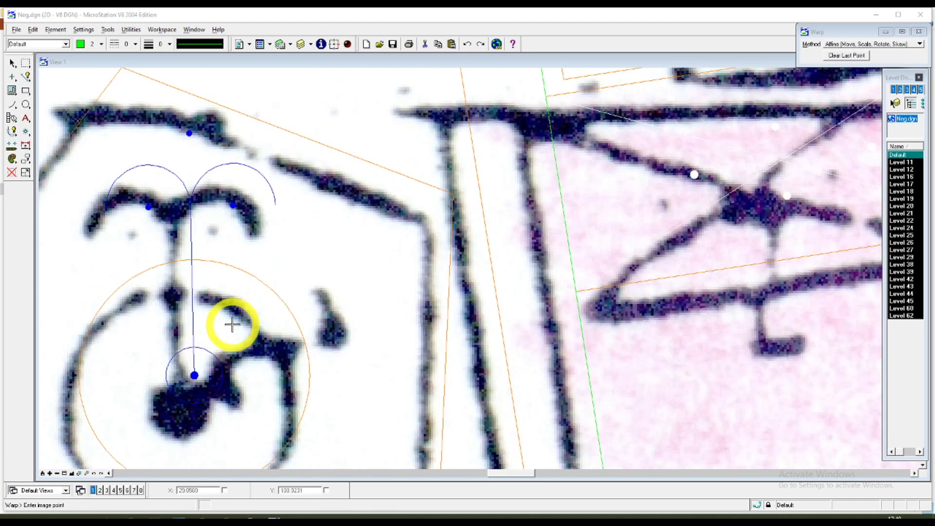
left_click(184, 408)
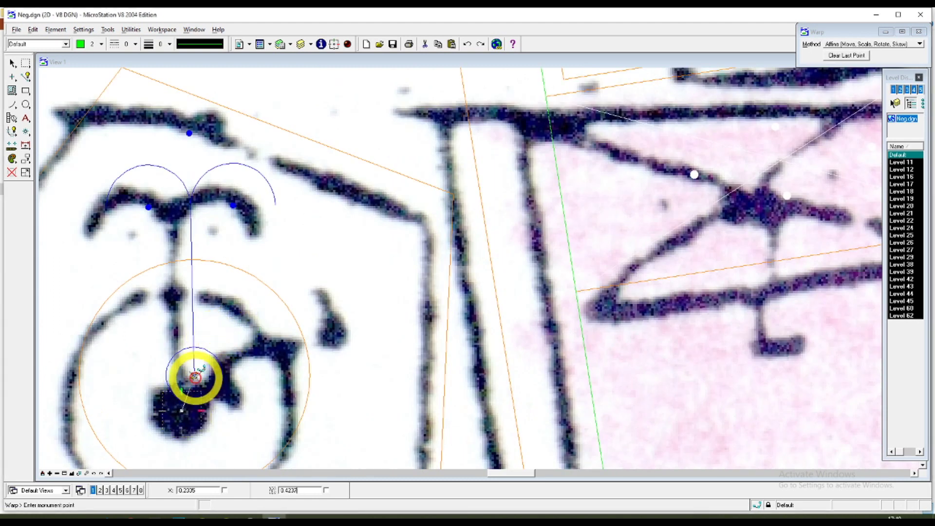
scroll(320, 390, "down", 2)
scroll(259, 322, "up", 2)
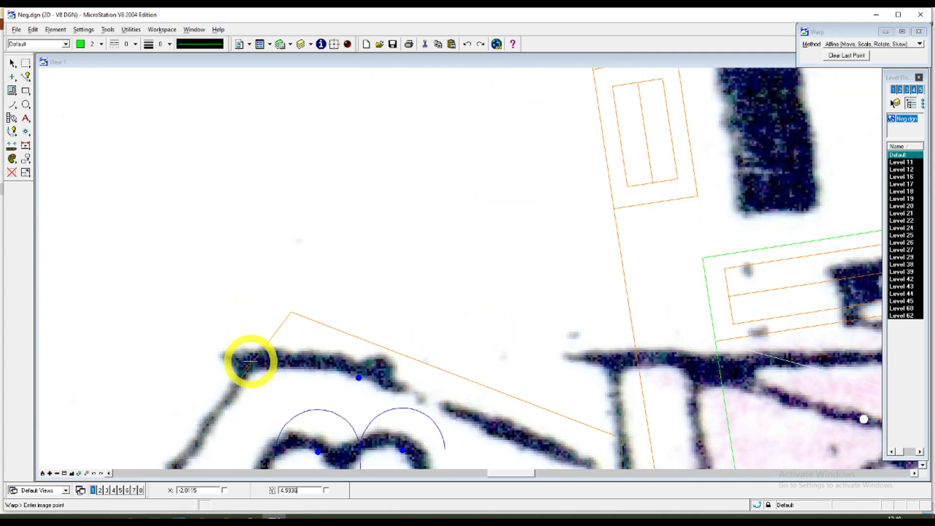
left_click(251, 361)
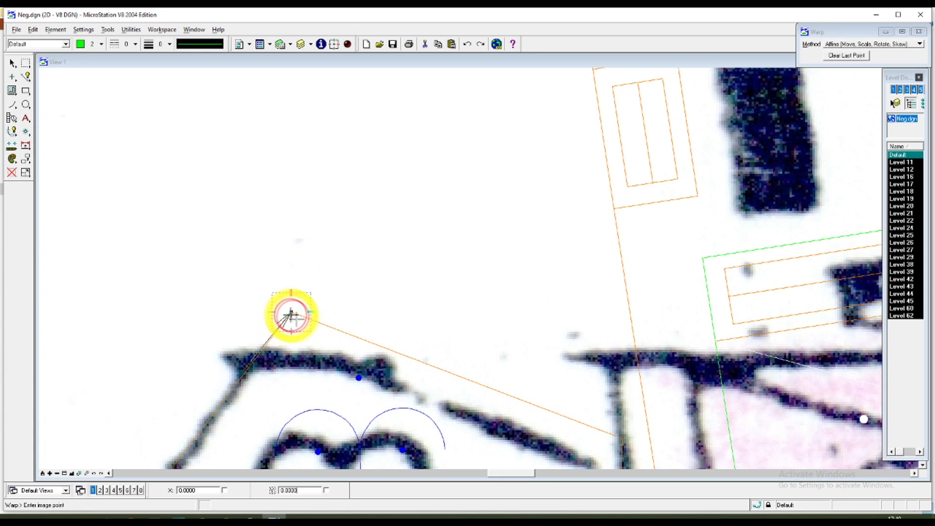
Pair the next scan control point with the X-symbol junction near parcel 17
left_click(291, 316)
scroll(316, 336, "down", 3)
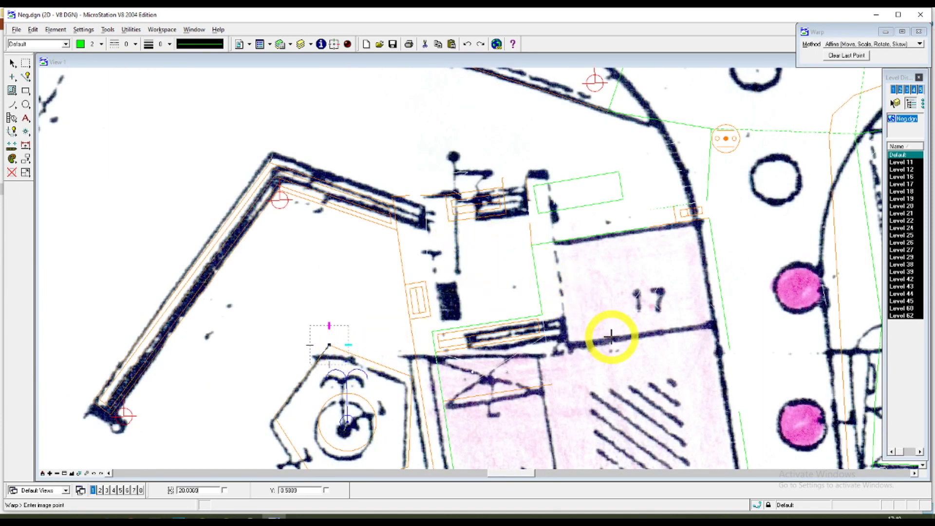
scroll(611, 336, "down", 3)
scroll(606, 435, "up", 3)
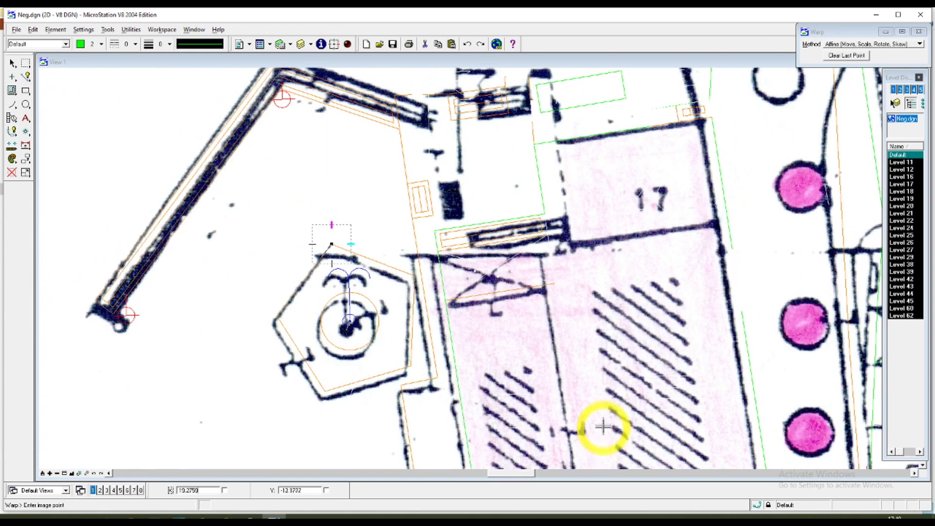
scroll(484, 313, "up", 4)
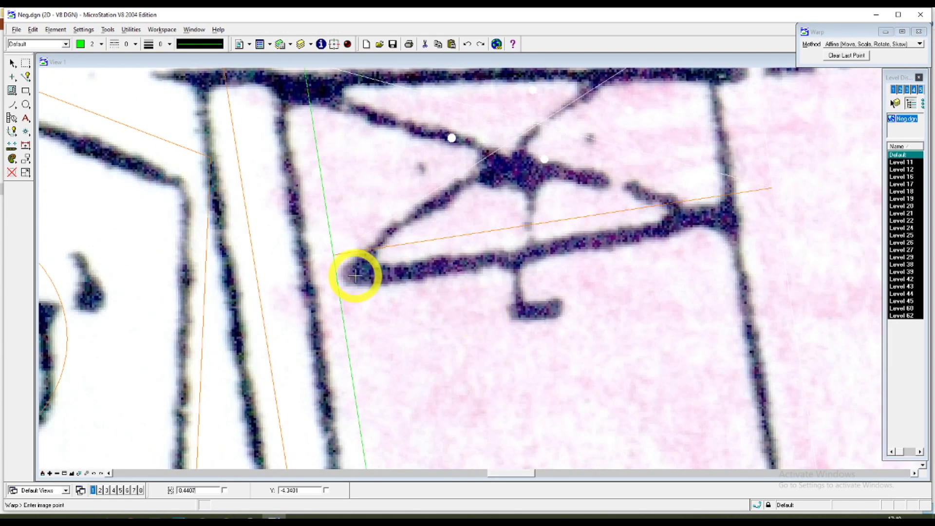
left_click(335, 257)
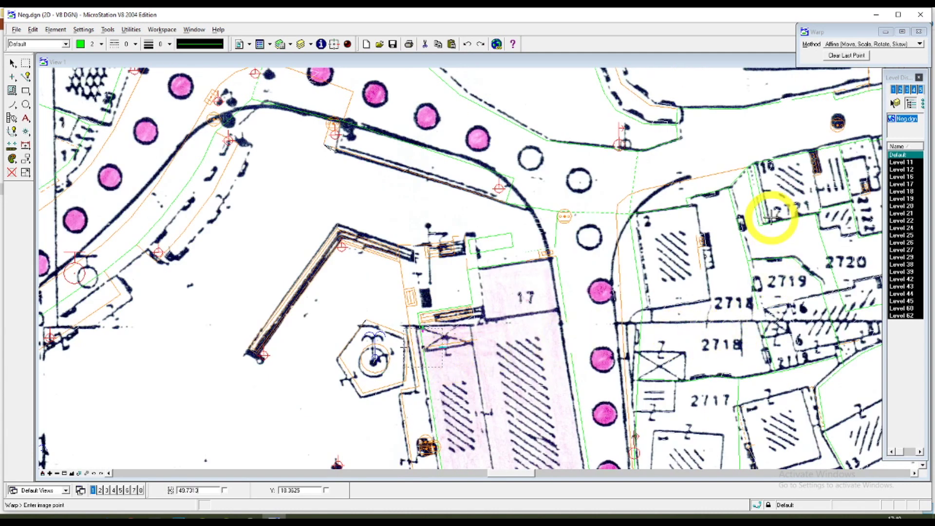
Pair a building line corner at the upper right with its vector point, then zoom out
scroll(741, 204, "up", 2)
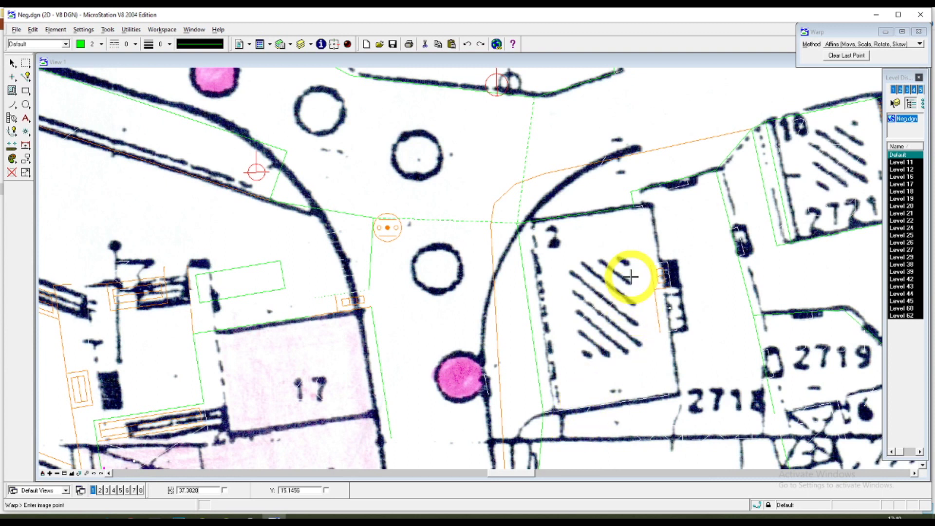
scroll(798, 141, "up", 3)
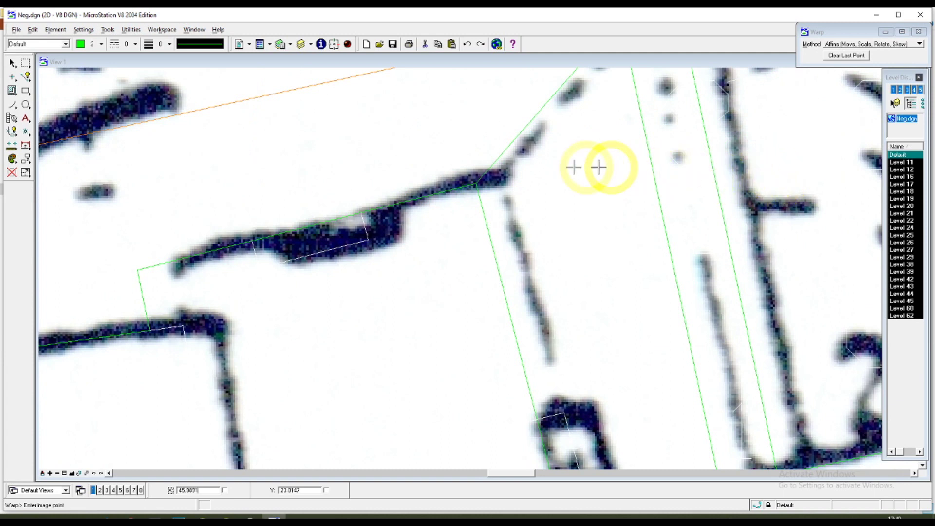
left_click(494, 215)
scroll(544, 250, "down", 5)
scroll(578, 247, "down", 2)
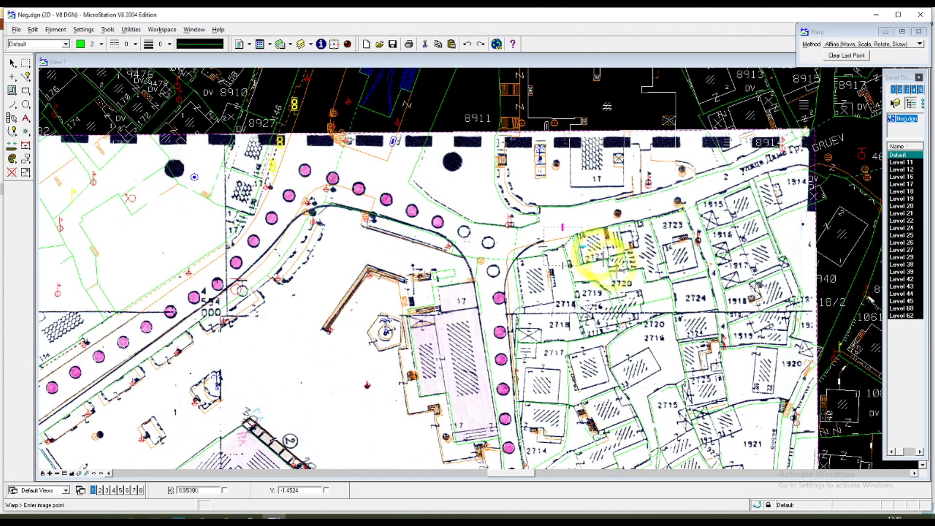
left_click(793, 223)
scroll(583, 255, "down", 4)
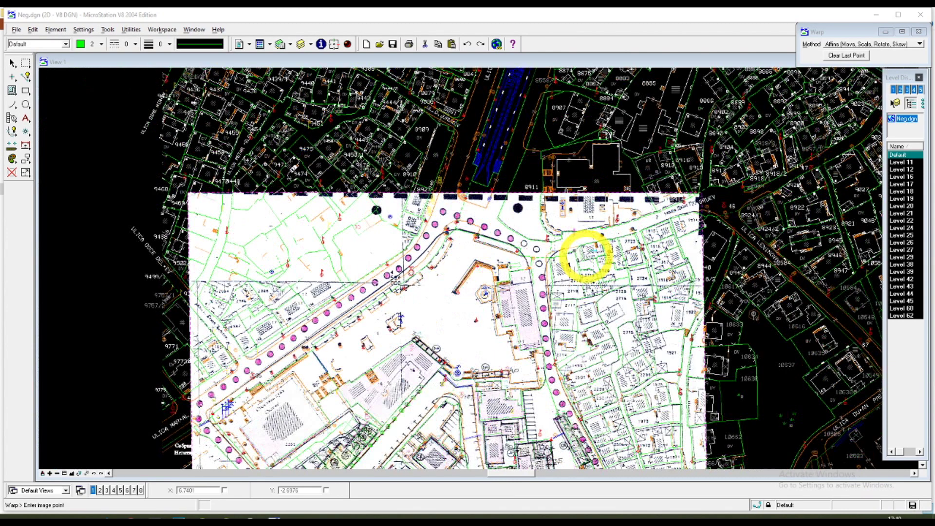
scroll(604, 341, "up", 4)
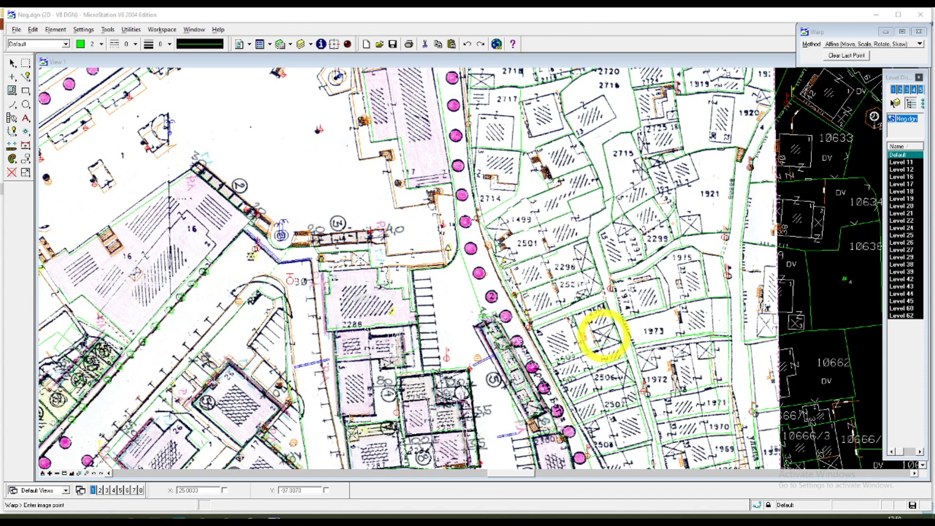
scroll(565, 241, "down", 4)
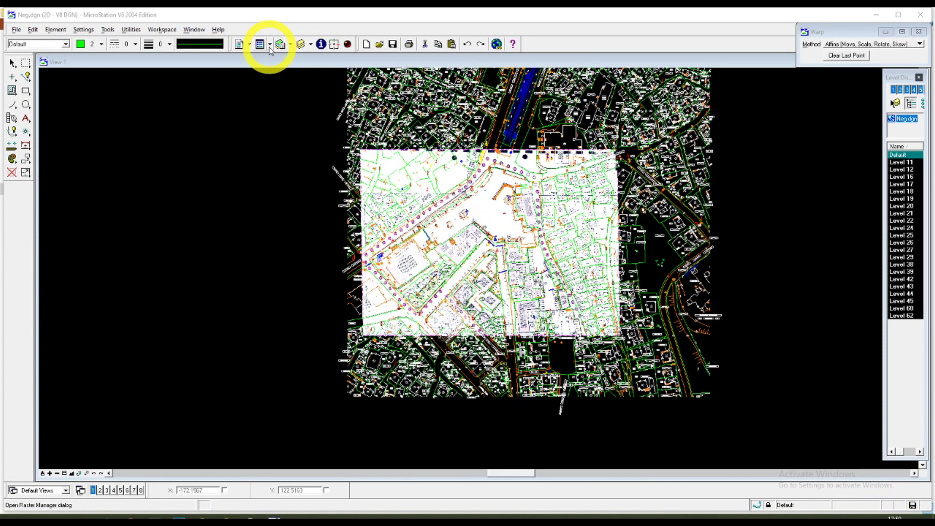
Save the warped scan as Georeferenced TIFF '1_georeferenced.tif' with 24 Bit Color
left_click(260, 44)
left_click(264, 56)
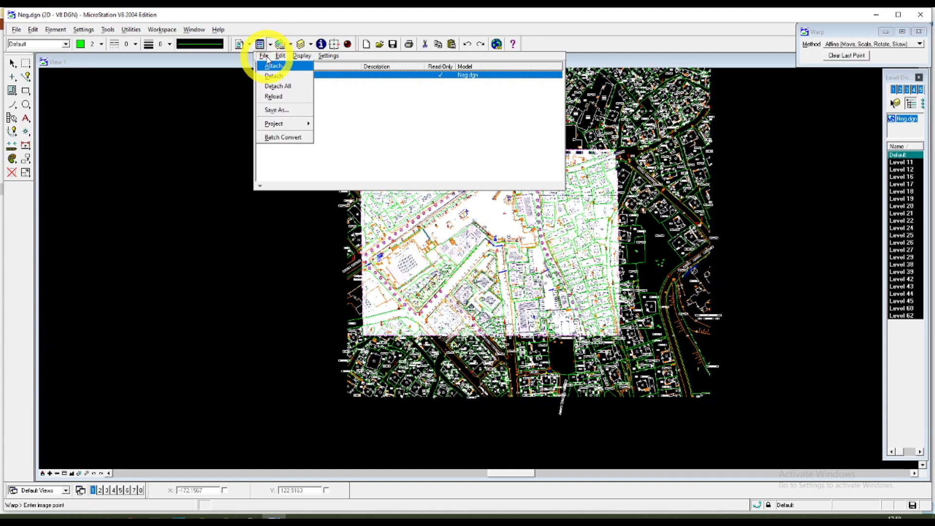
left_click(275, 110)
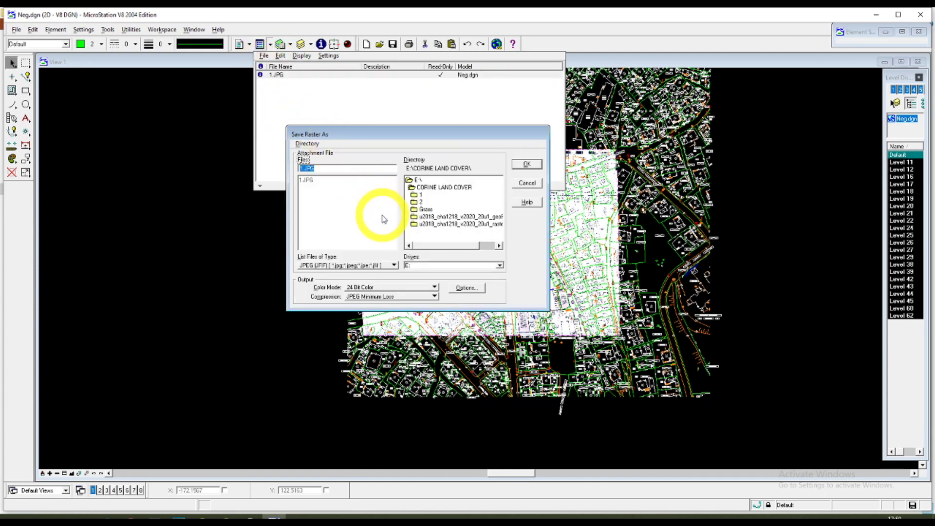
left_click(384, 266)
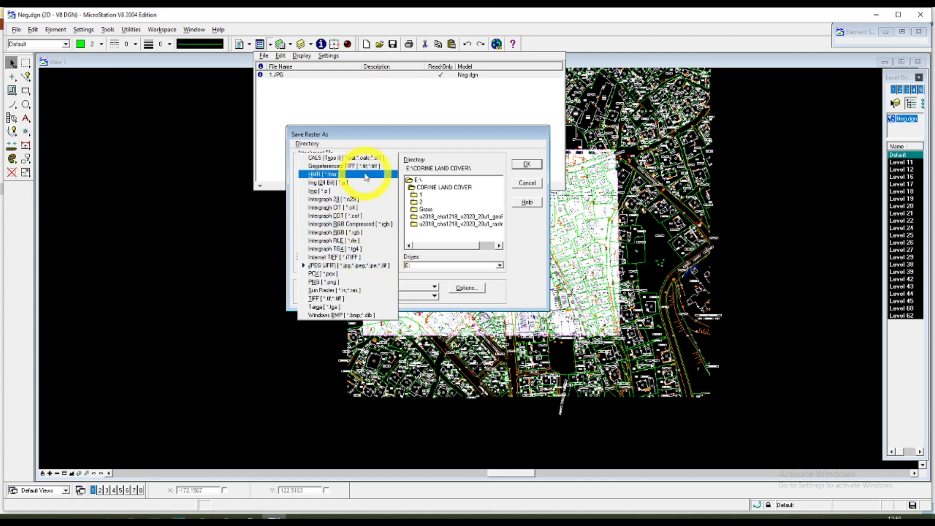
left_click(381, 183)
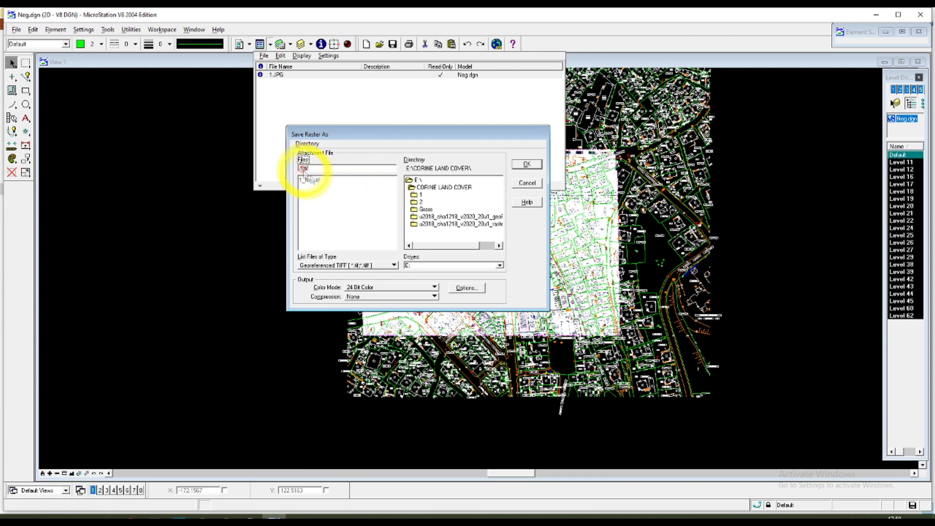
type("_georeferenced")
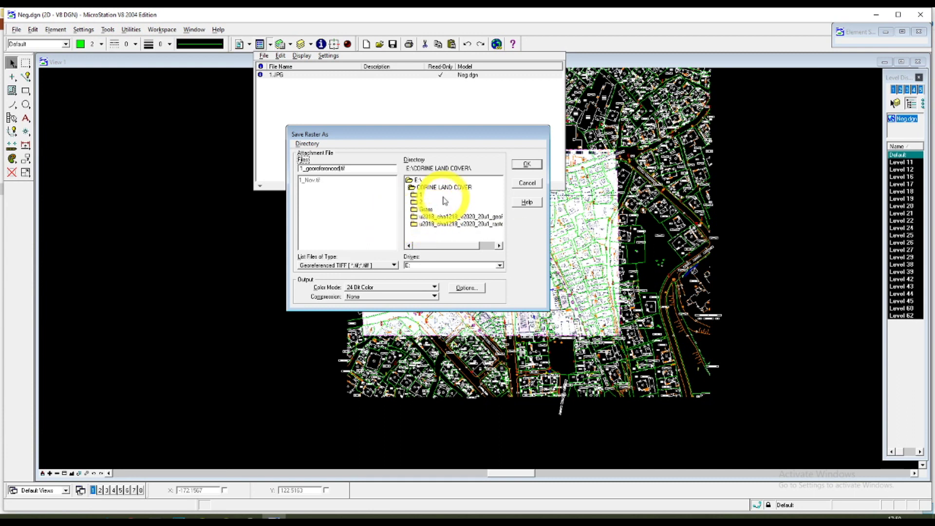
left_click(417, 290)
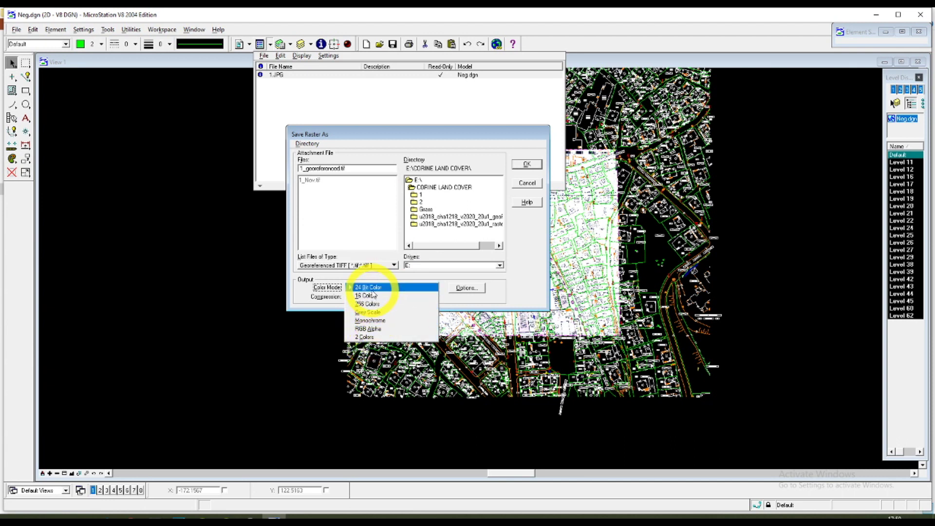
left_click(380, 289)
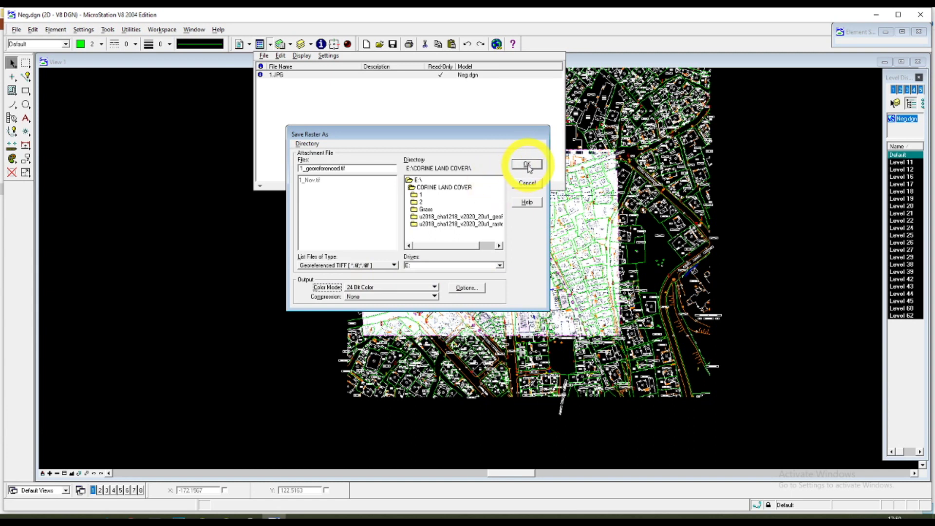
left_click(528, 165)
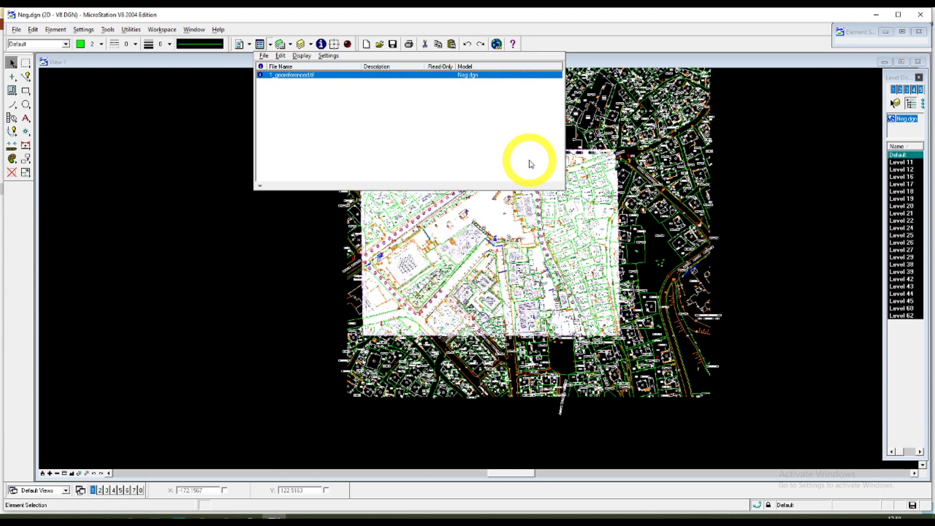
Detach 1_georeferenced.tif in Raster Manager and close the empty raster list
left_click(260, 44)
scroll(532, 205, "up", 5)
scroll(553, 209, "down", 8)
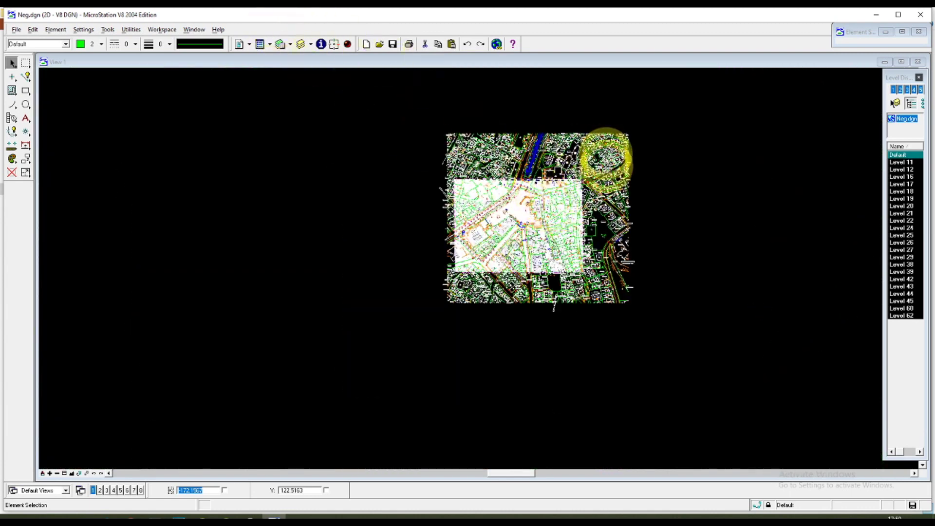
scroll(607, 161, "up", 2)
left_click(260, 44)
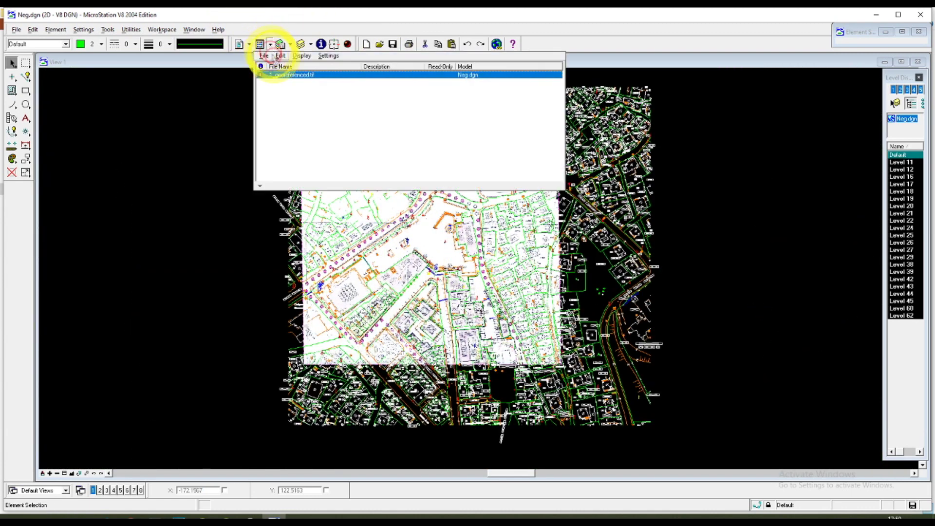
left_click(264, 56)
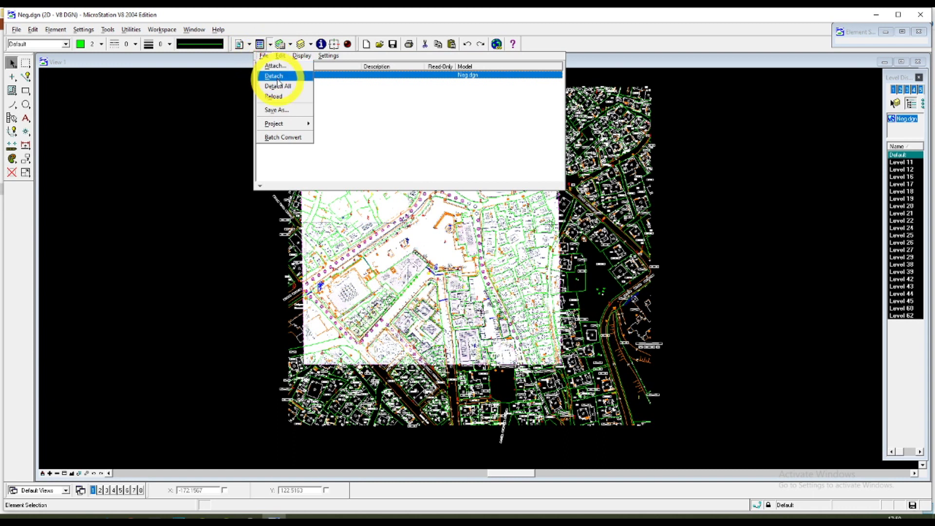
left_click(278, 81)
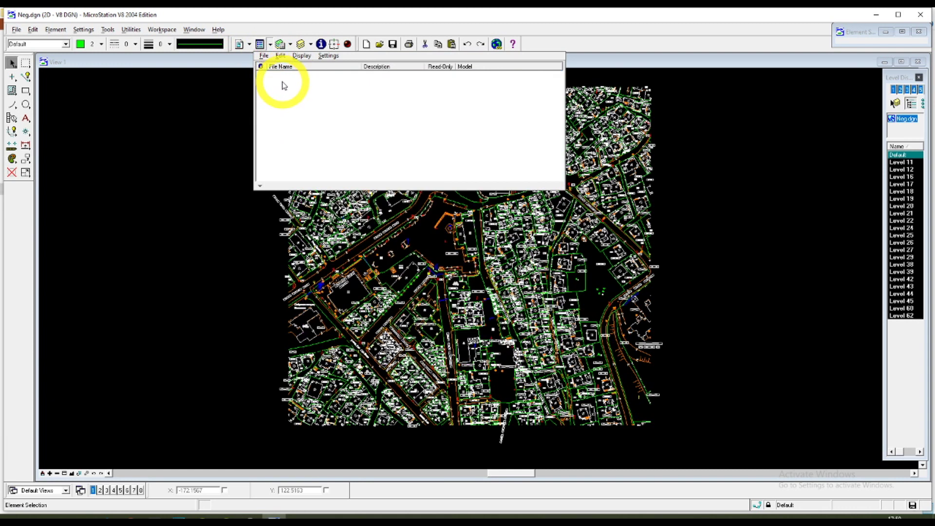
left_click(486, 183)
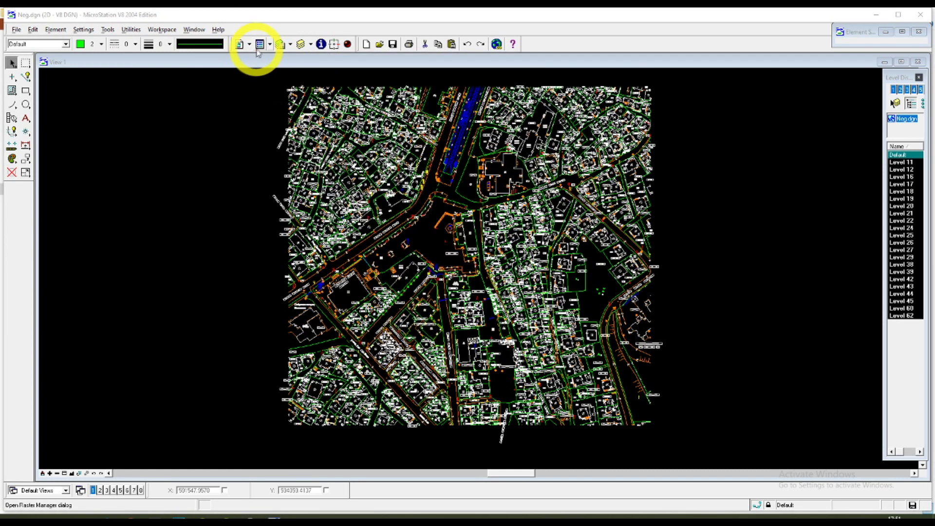
Reattach 1_georeferenced.tif with Place Interactively off, close Raster Manager, and minimise MicroStation
left_click(270, 49)
left_click(264, 55)
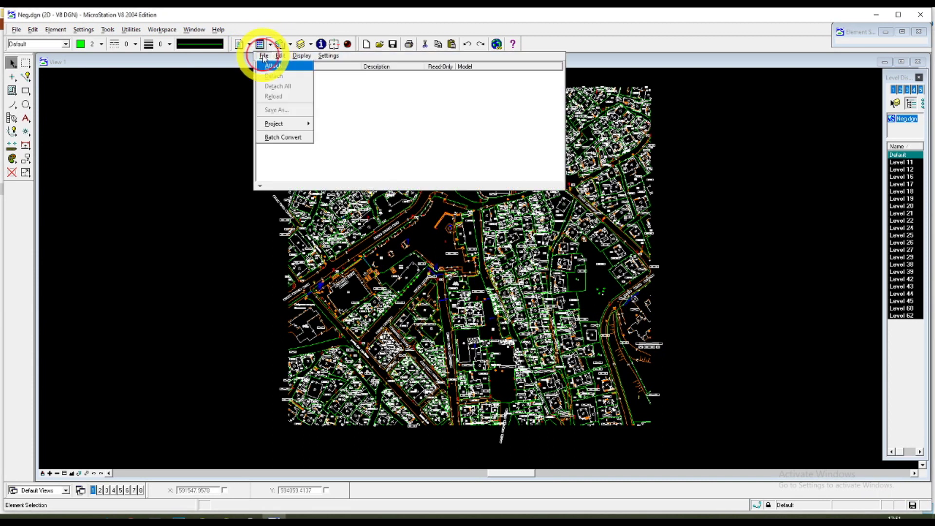
left_click(272, 67)
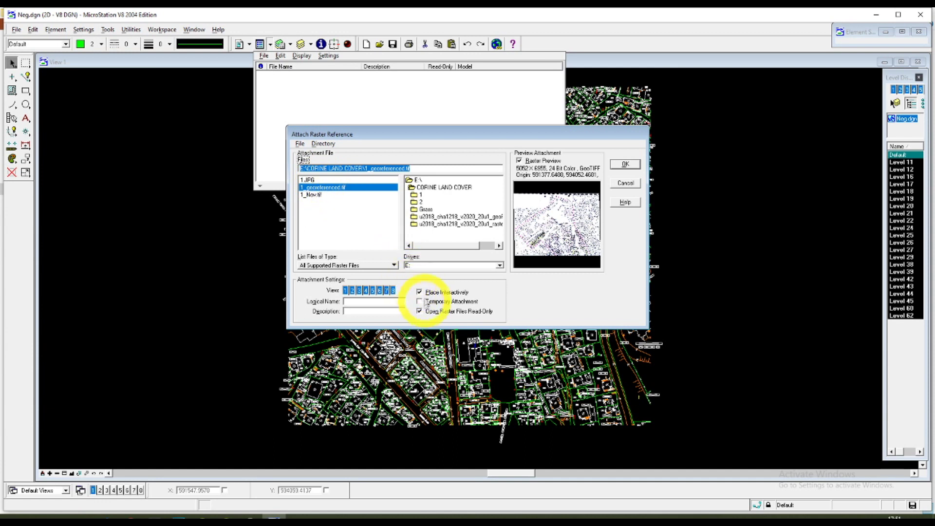
left_click(420, 292)
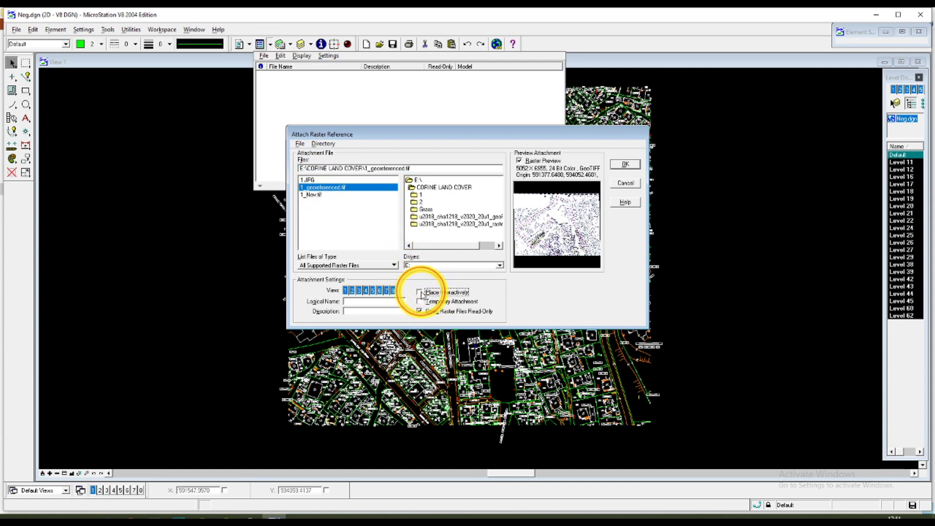
left_click(314, 180)
left_click(327, 188)
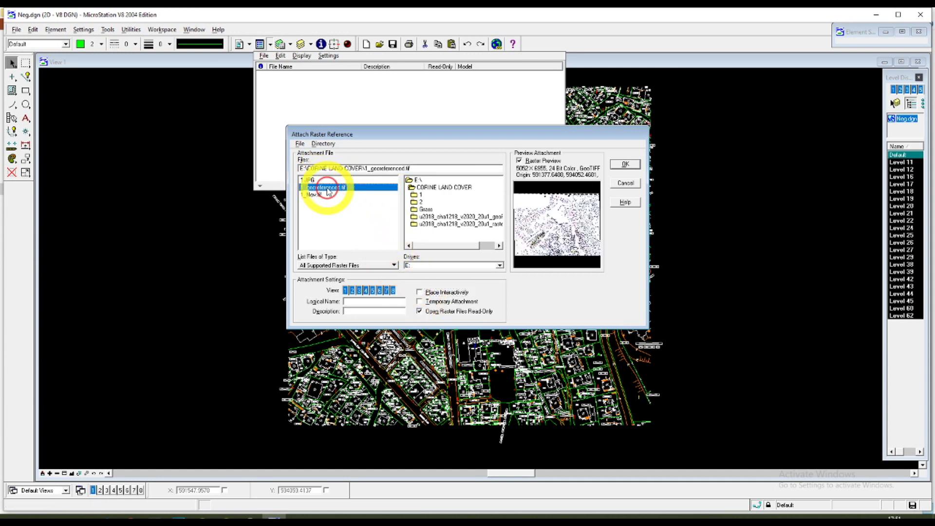
left_click(624, 164)
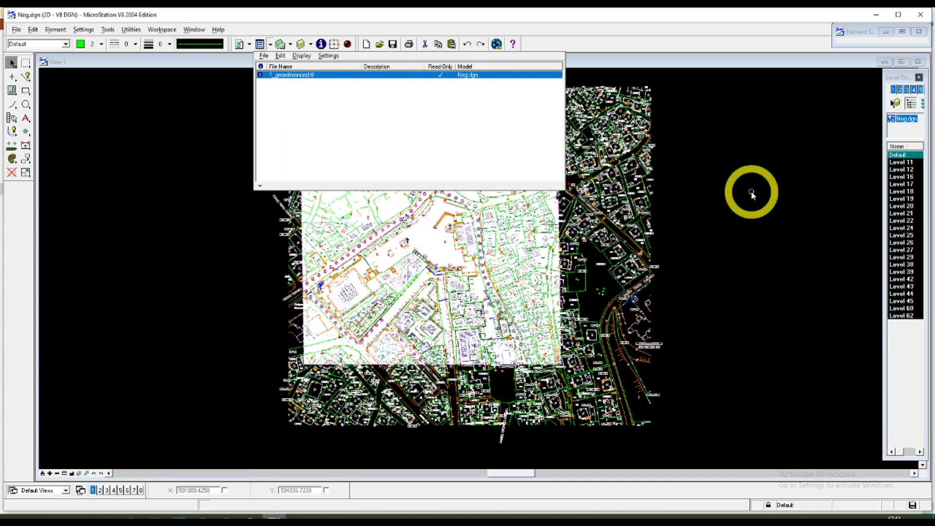
left_click(271, 49)
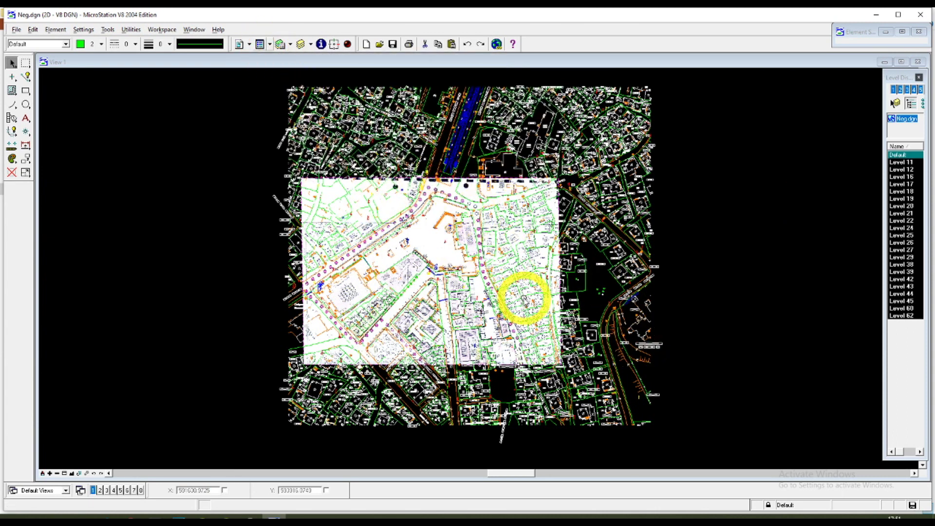
left_click(878, 15)
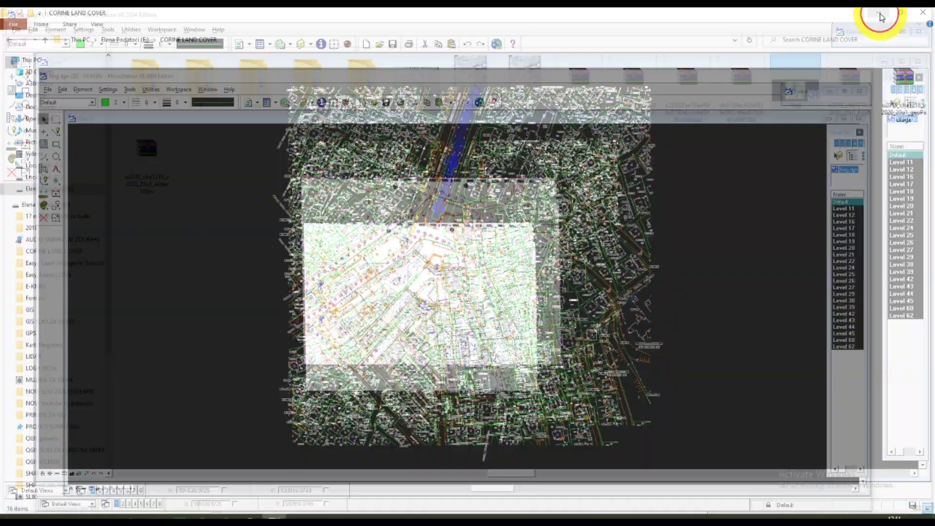
Switch to QGIS and hide the GRA land cover and Esri Satellite layers
left_click(227, 516)
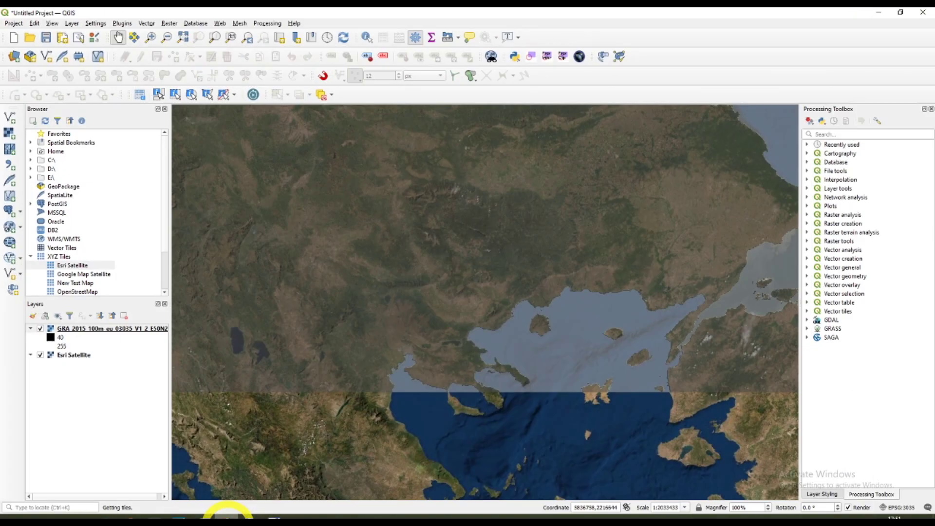
left_click(41, 329)
left_click(41, 355)
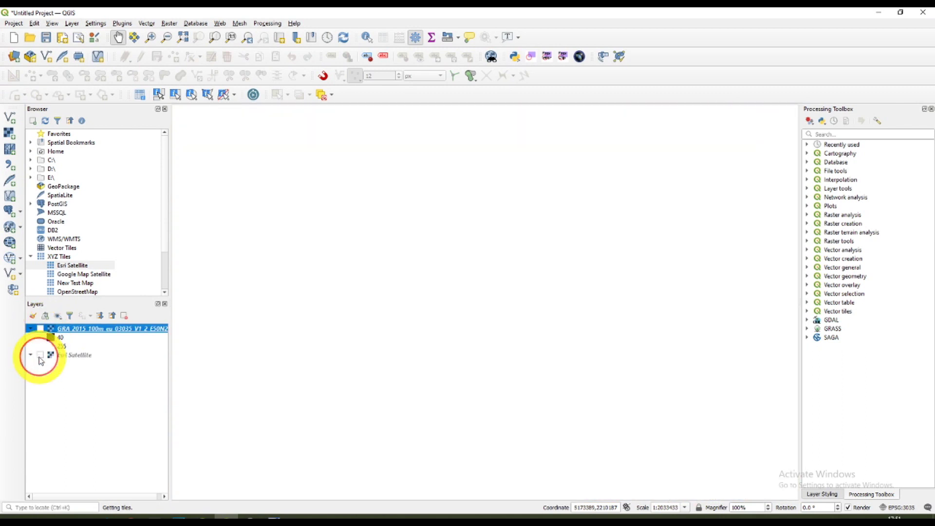
Add 1_georeferenced.tif as a raster layer through the Data Source Manager
left_click(10, 128)
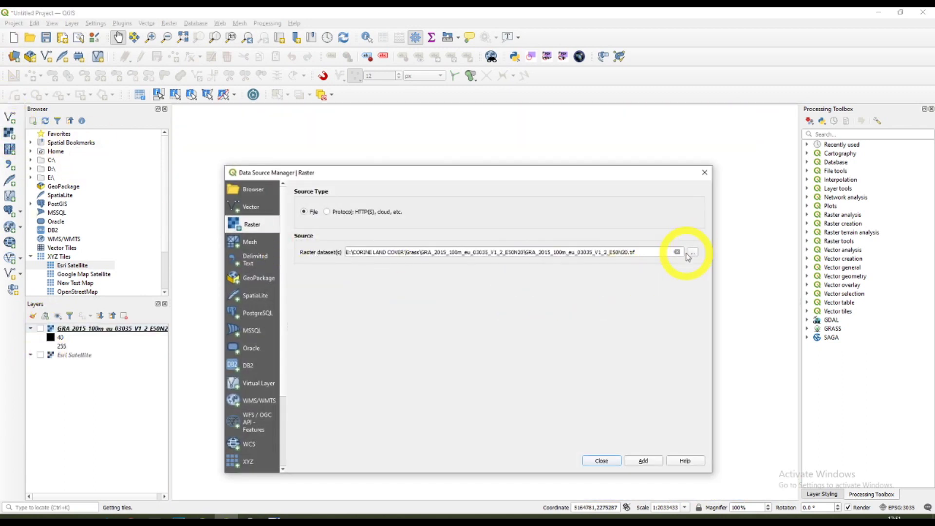
left_click(677, 252)
left_click(692, 252)
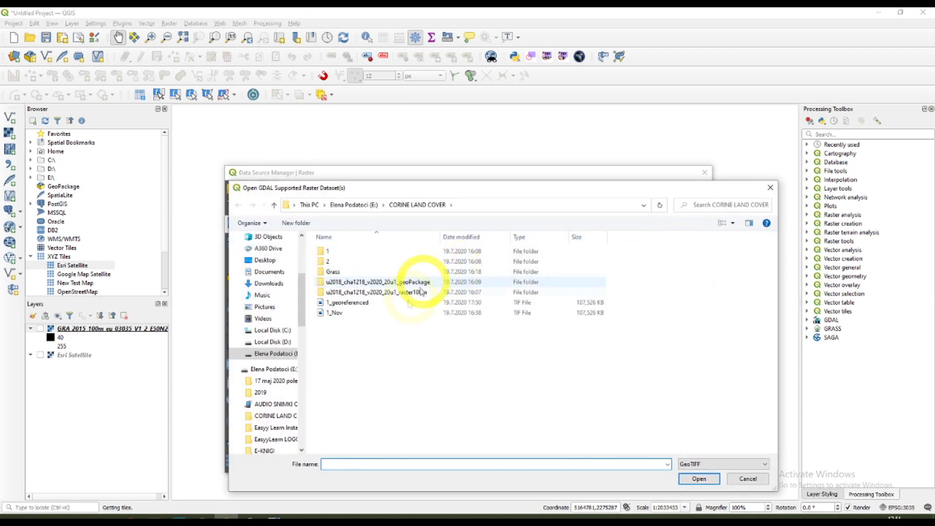
left_click(346, 304)
left_click(701, 478)
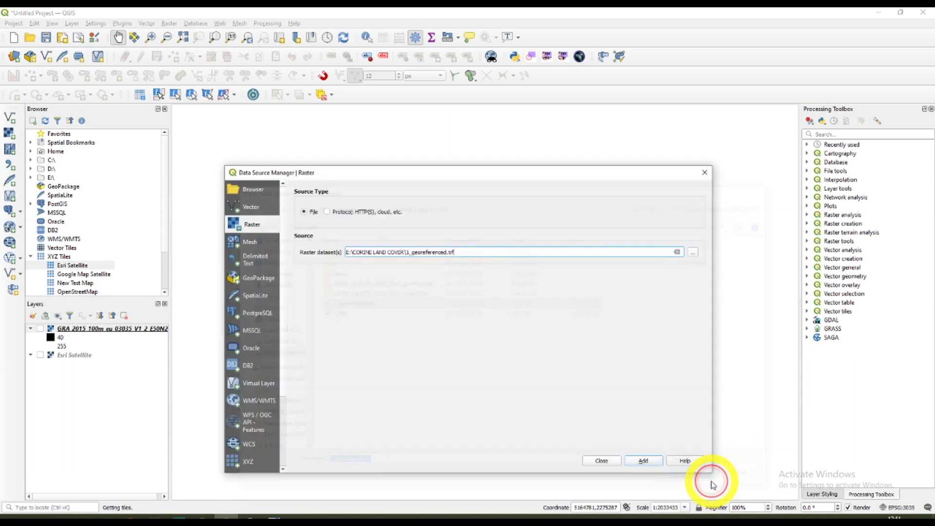
left_click(649, 462)
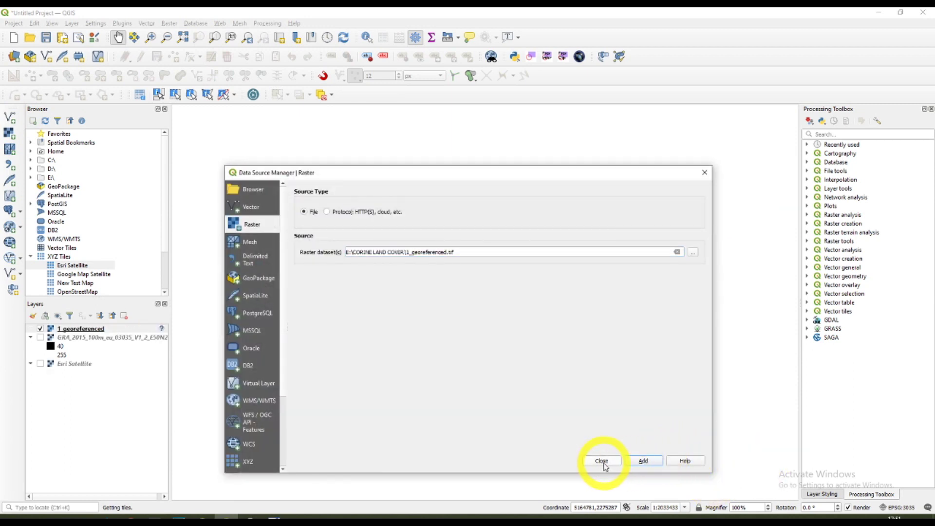
left_click(602, 462)
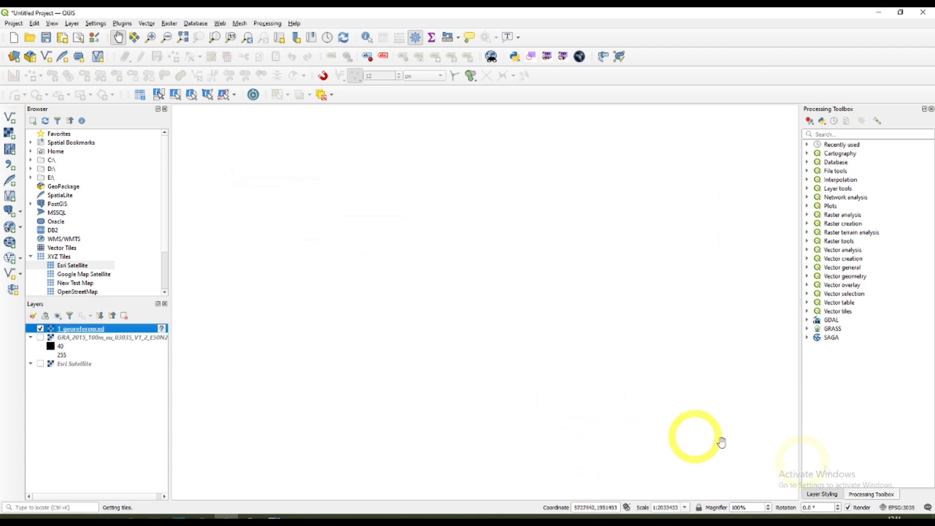
Set the 1_georeferenced layer CRS to EPSG:3909 (MGI 1901 / Balkans zone 7) and zoom to full extent
right_click(162, 329)
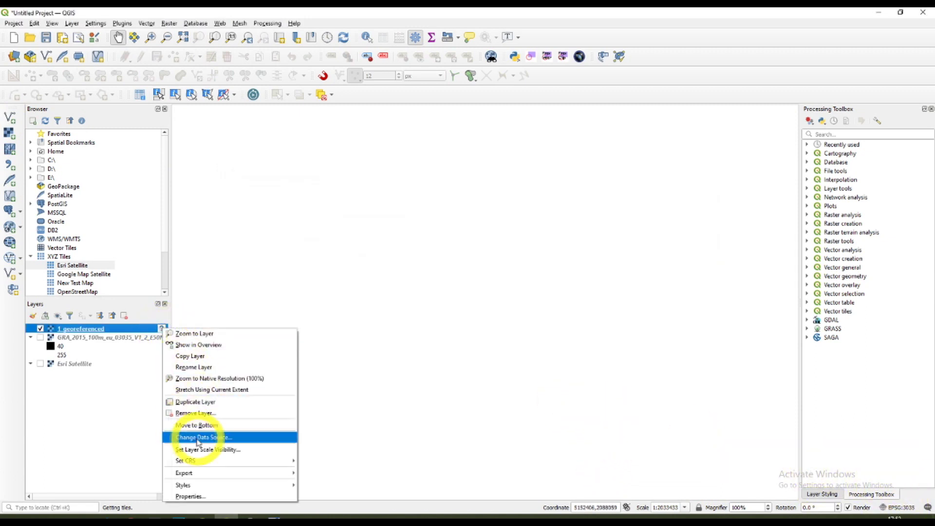
mouse_move(201, 465)
left_click(334, 461)
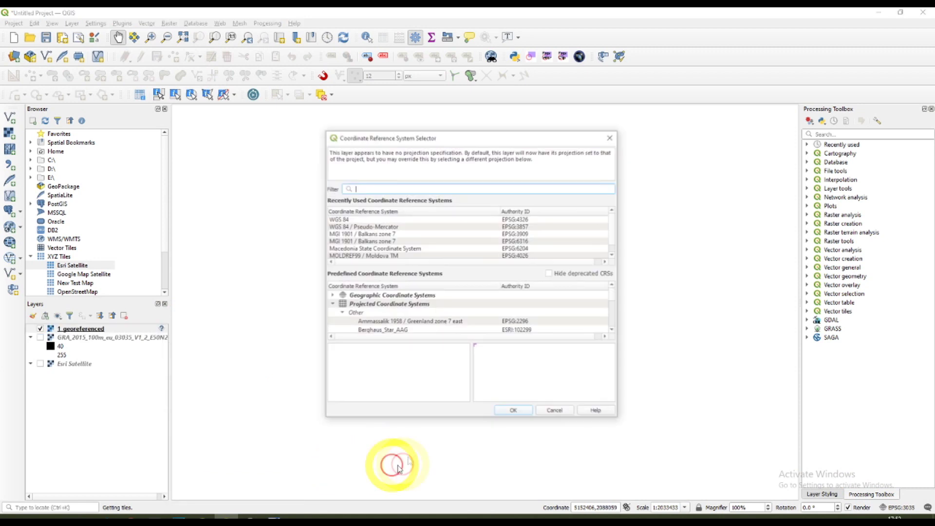
left_click(525, 234)
left_click(512, 412)
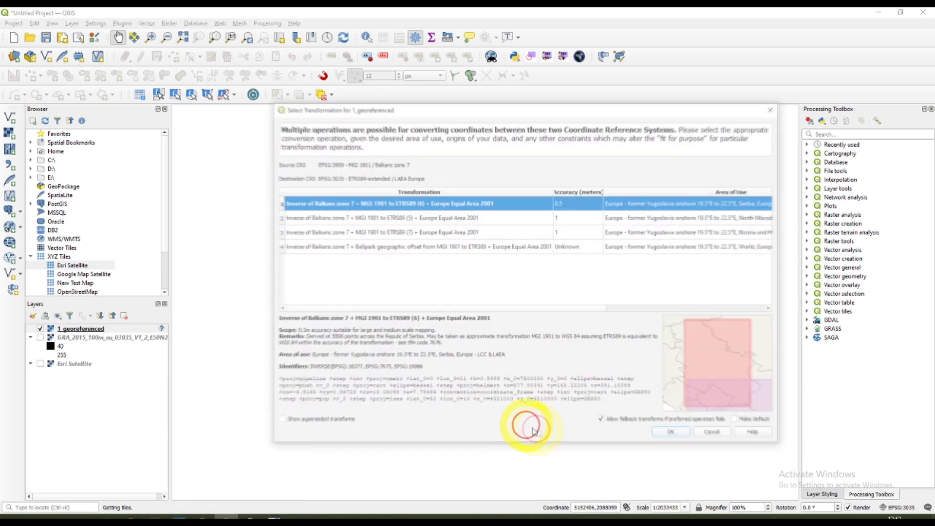
left_click(674, 435)
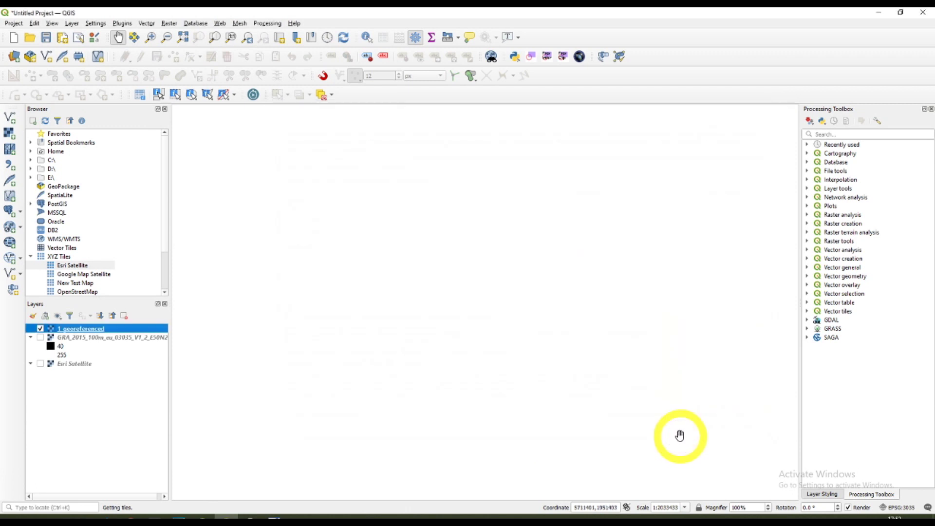
left_click(182, 38)
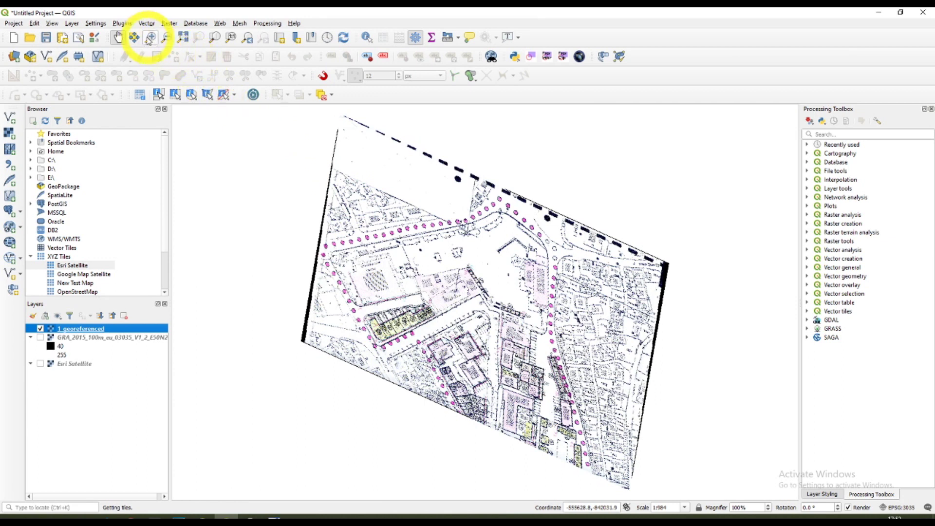
left_click(902, 507)
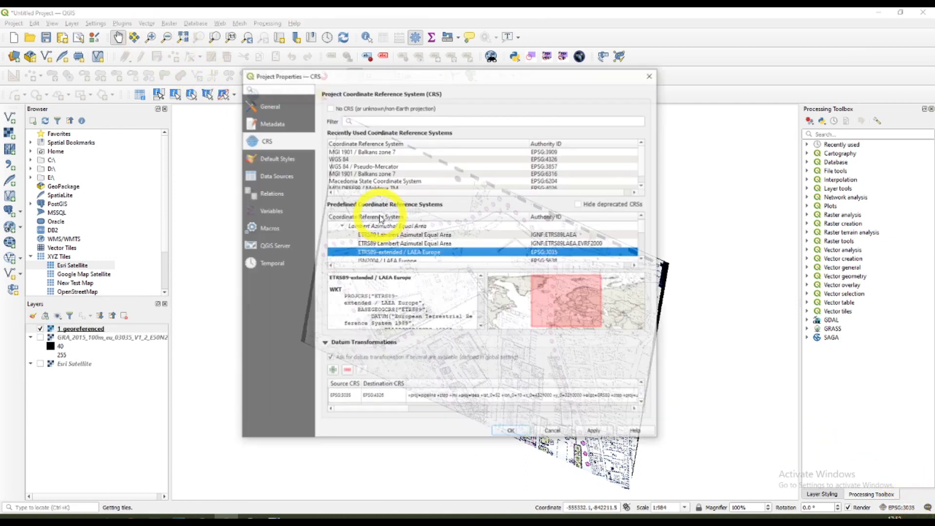
Set the project CRS to MGI 1901 / Balkans zone 7, accepting the datum transformation
left_click(541, 151)
left_click(594, 432)
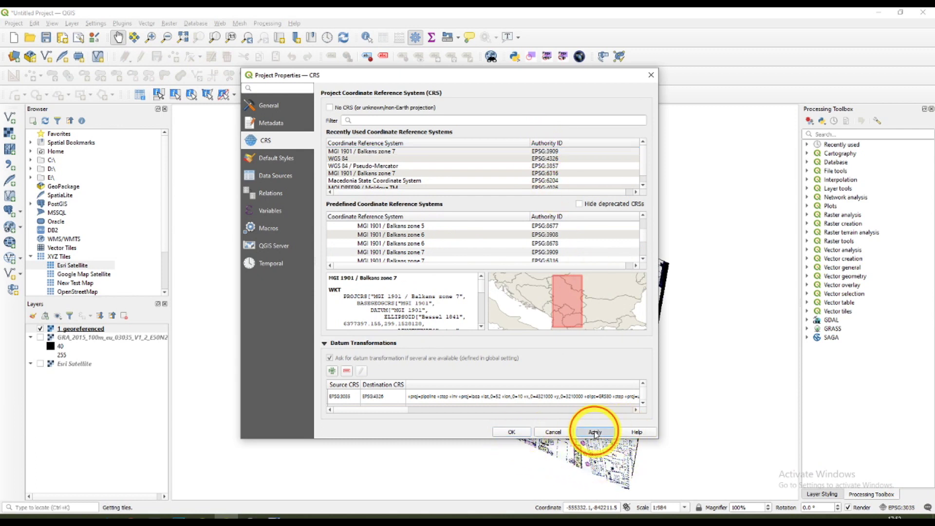
left_click(710, 492)
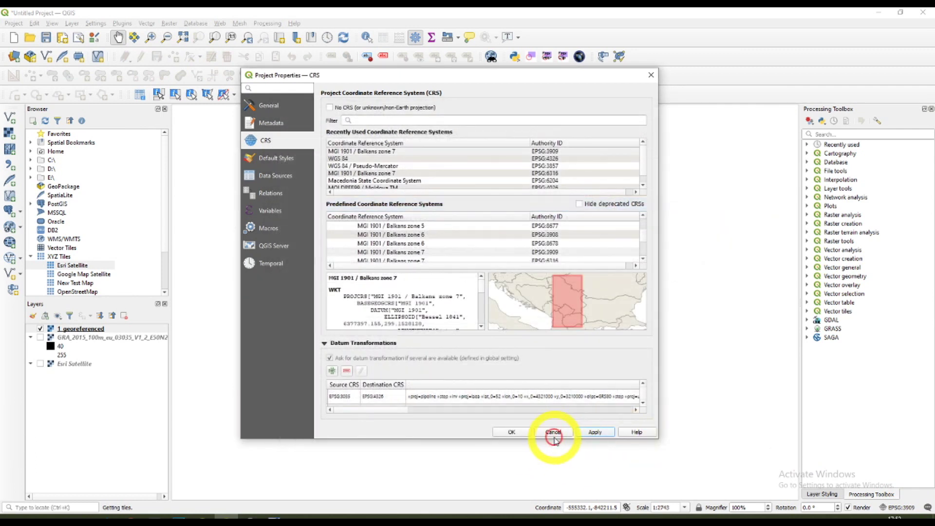
left_click(515, 437)
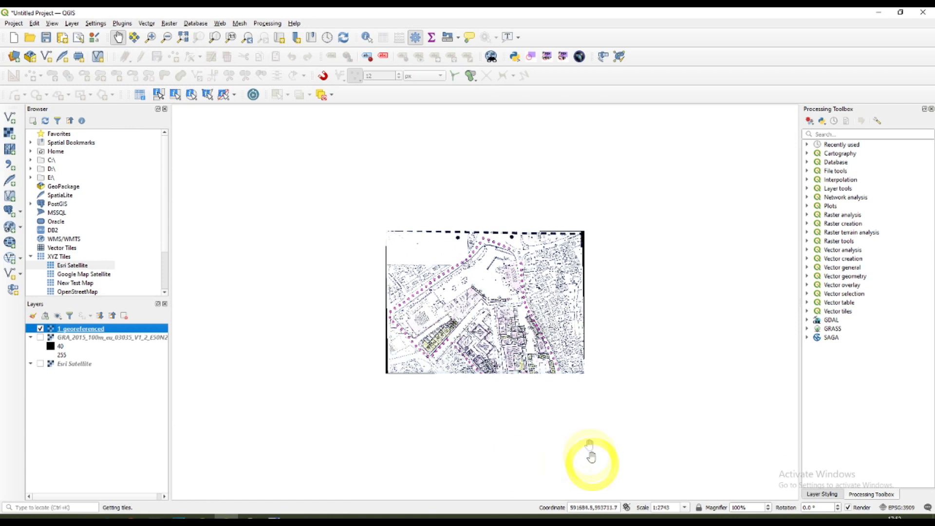
Zoom in on the georeferenced scan with the mouse wheel
scroll(515, 305, "up", 1)
scroll(450, 354, "up", 1)
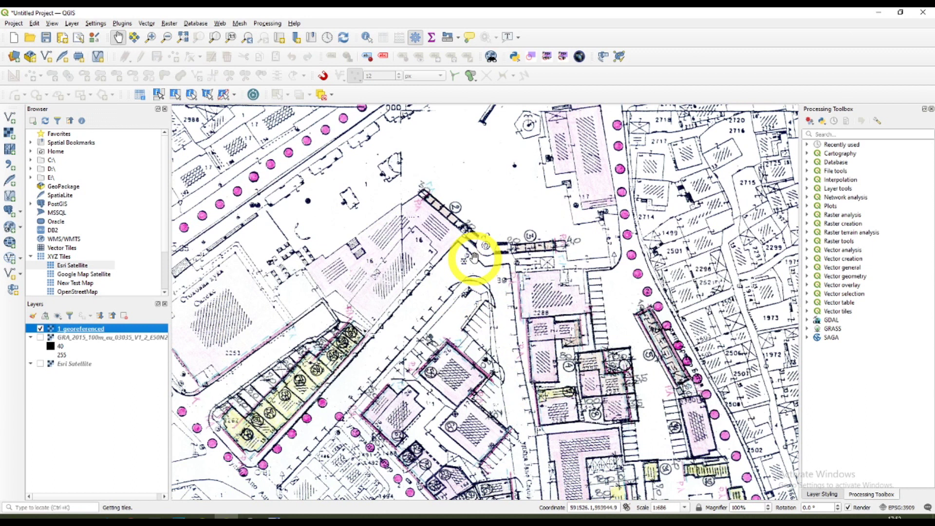
scroll(664, 344, "down", 2)
scroll(637, 292, "up", 3)
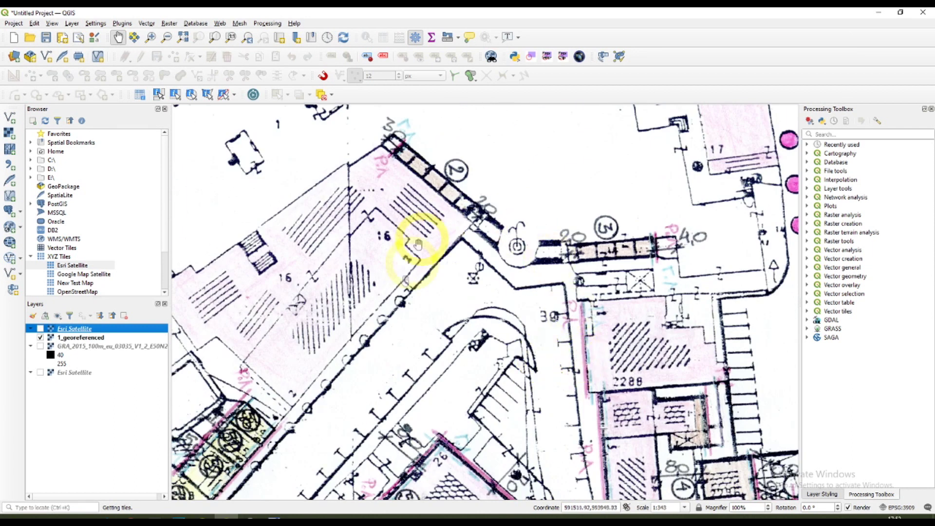